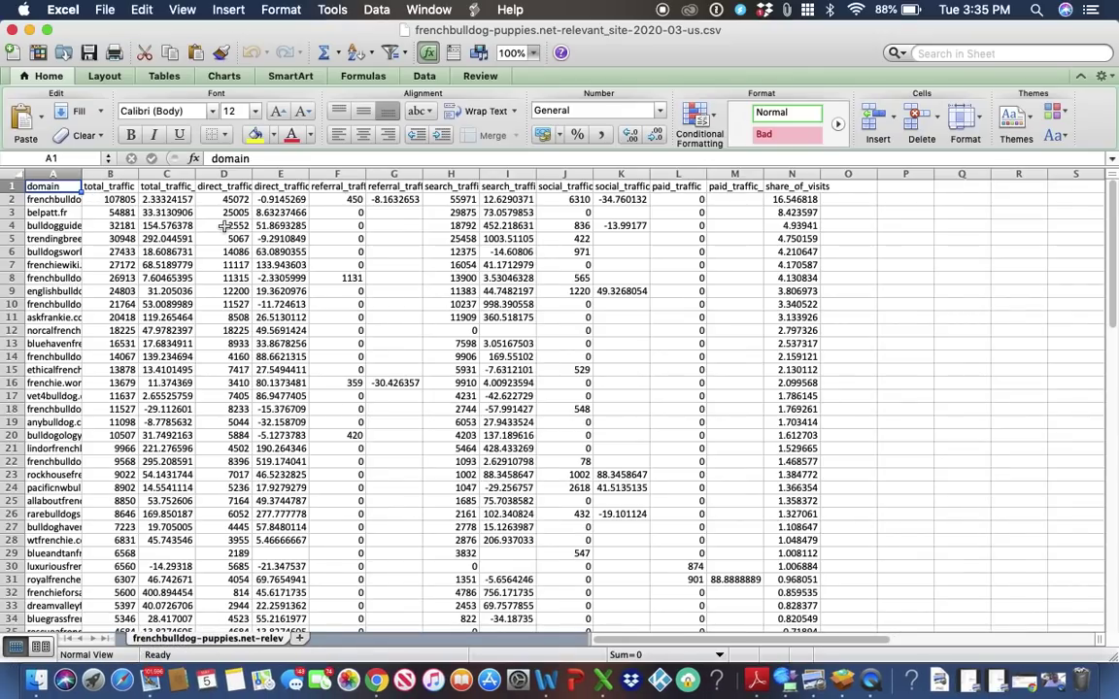
- Widen the domain column to show the full site names and review the list of French bulldog domains
{"action": "left_click", "coordinate": [82, 175]}
{"action": "double_click", "coordinate": [83, 176]}
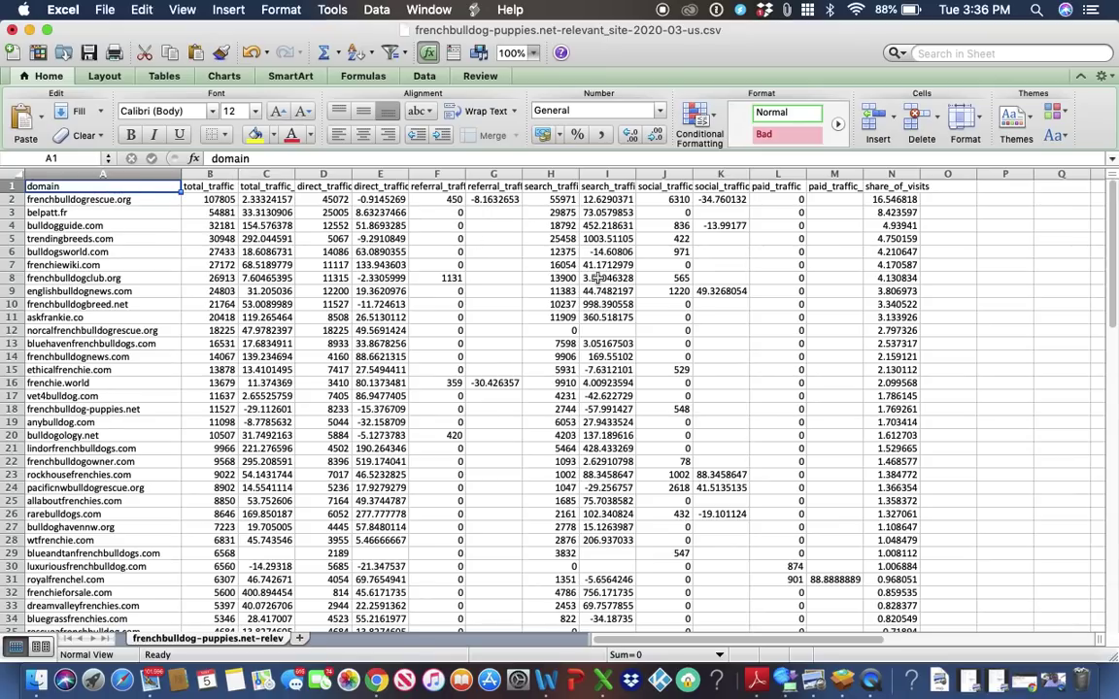
{"action": "scroll", "coordinate": [98, 392], "scroll_direction": "down", "scroll_amount": 12}
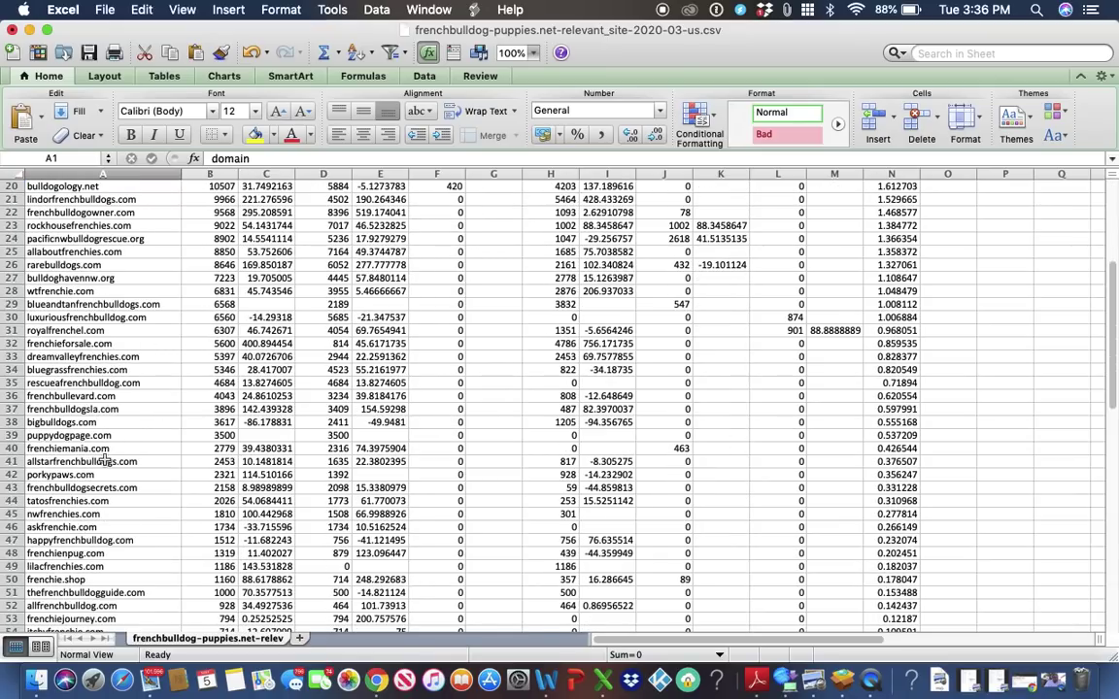
{"action": "scroll", "coordinate": [104, 462], "scroll_direction": "down", "scroll_amount": 1}
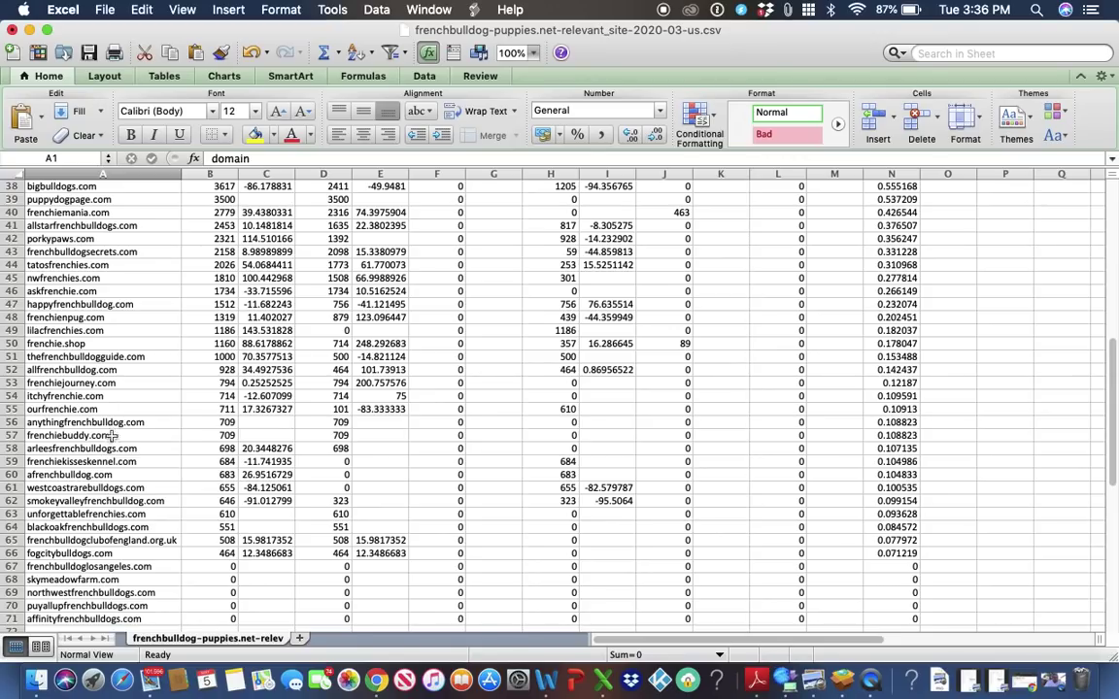
- Switch to SEMrush in Chrome and open the Keyword Magic Tool from the keyword analytics tools
{"action": "left_click", "coordinate": [377, 677]}
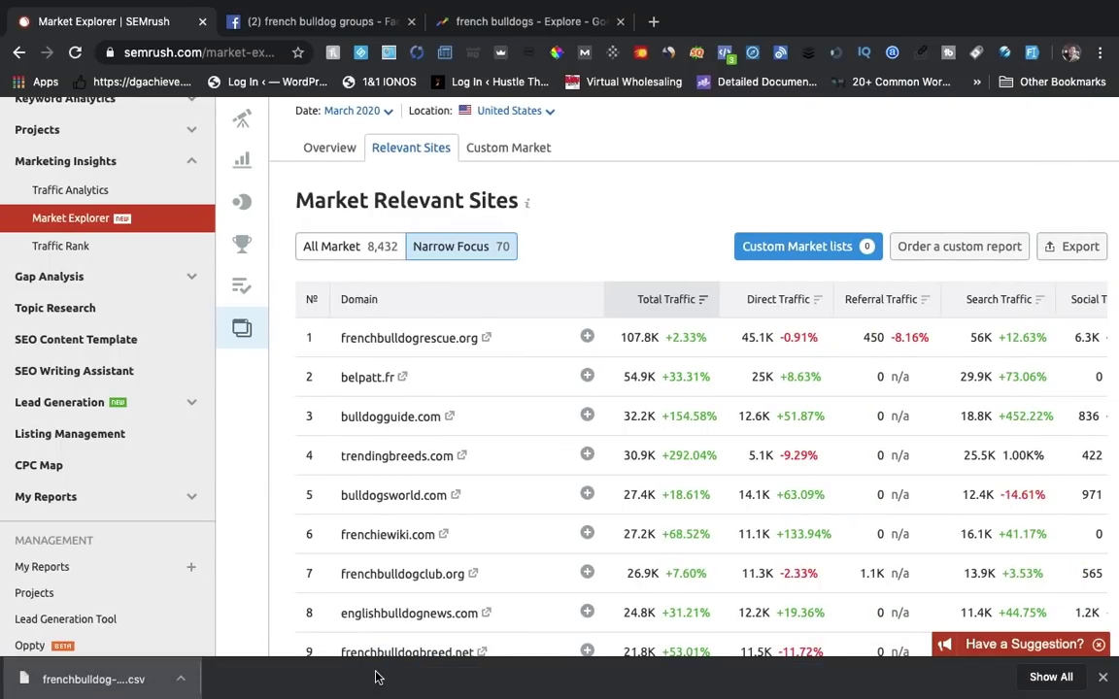
{"action": "scroll", "coordinate": [157, 631], "scroll_direction": "up", "scroll_amount": 3}
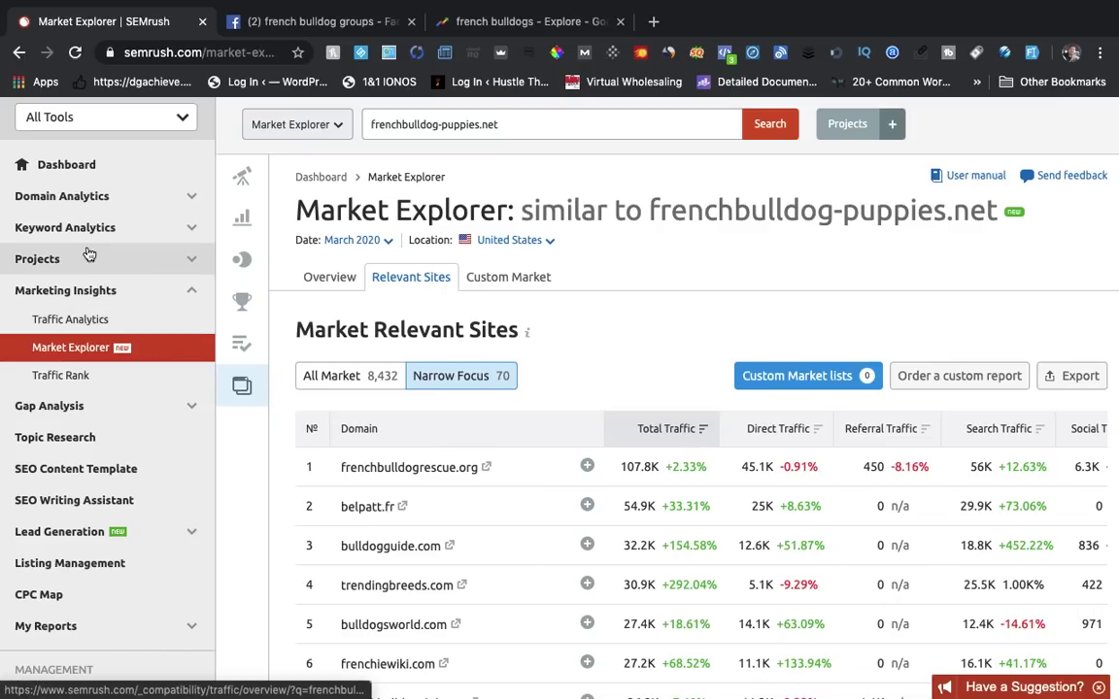
{"action": "left_click", "coordinate": [114, 233]}
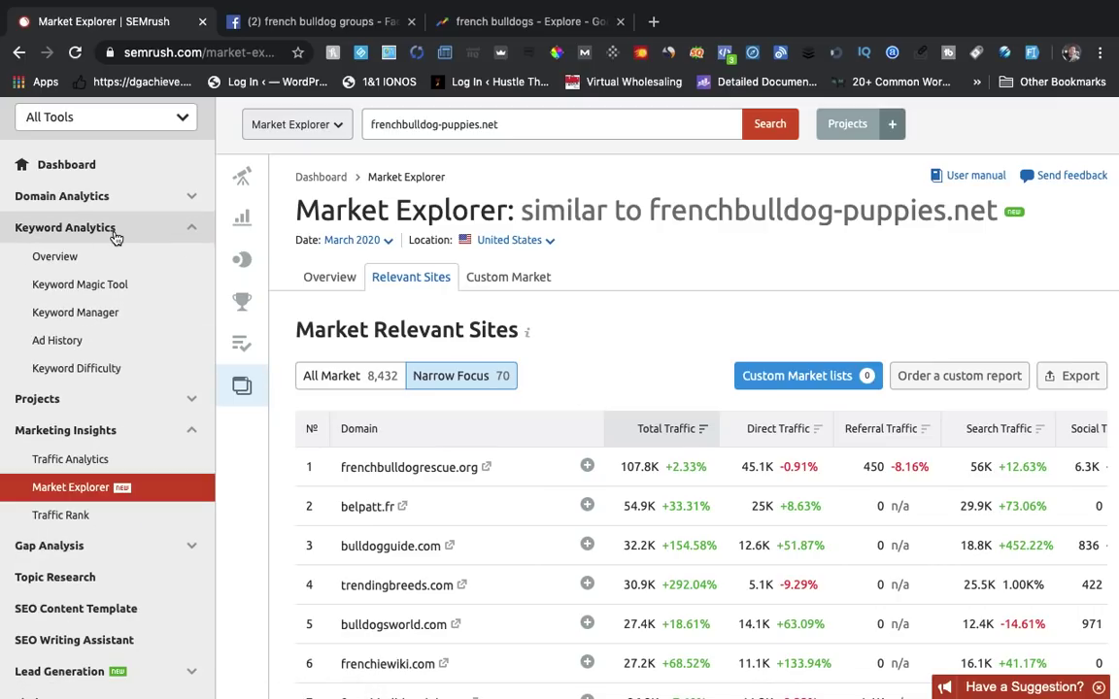
{"action": "left_click", "coordinate": [127, 289]}
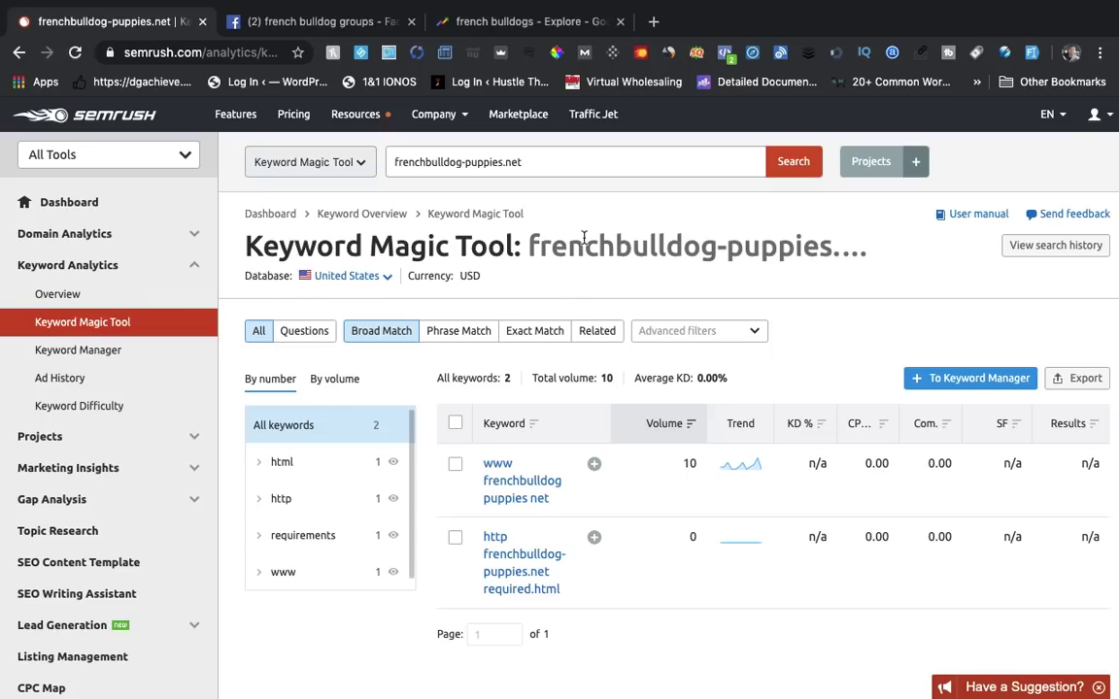
{"action": "scroll", "coordinate": [670, 275], "scroll_direction": "down", "scroll_amount": 1}
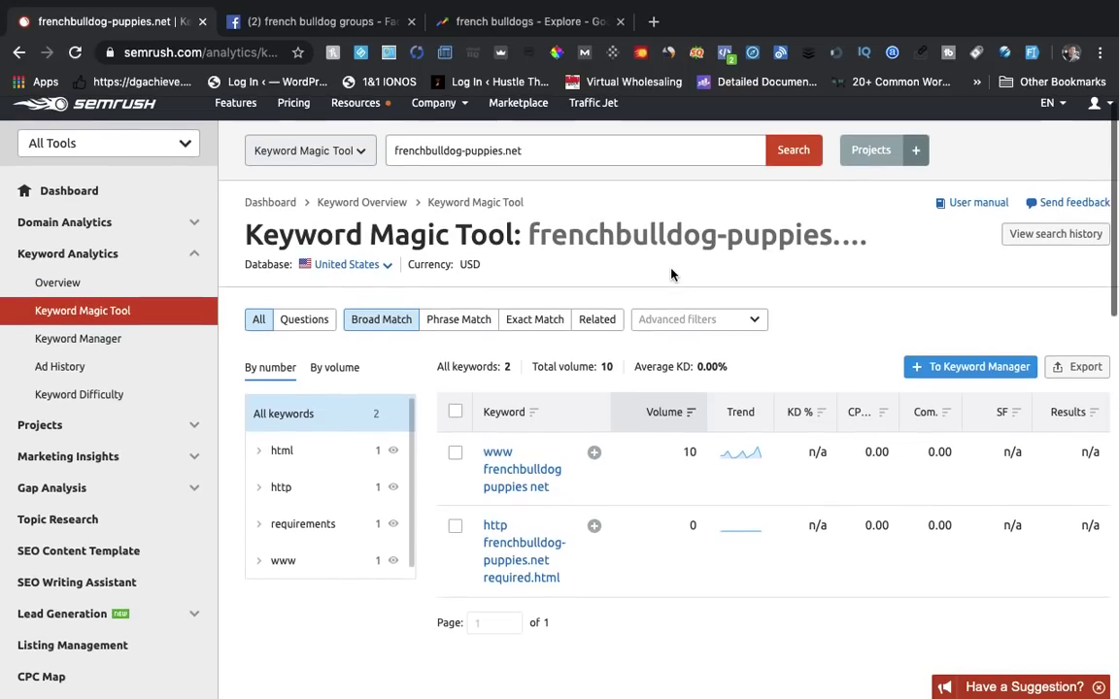
{"action": "scroll", "coordinate": [587, 218], "scroll_direction": "up", "scroll_amount": 1}
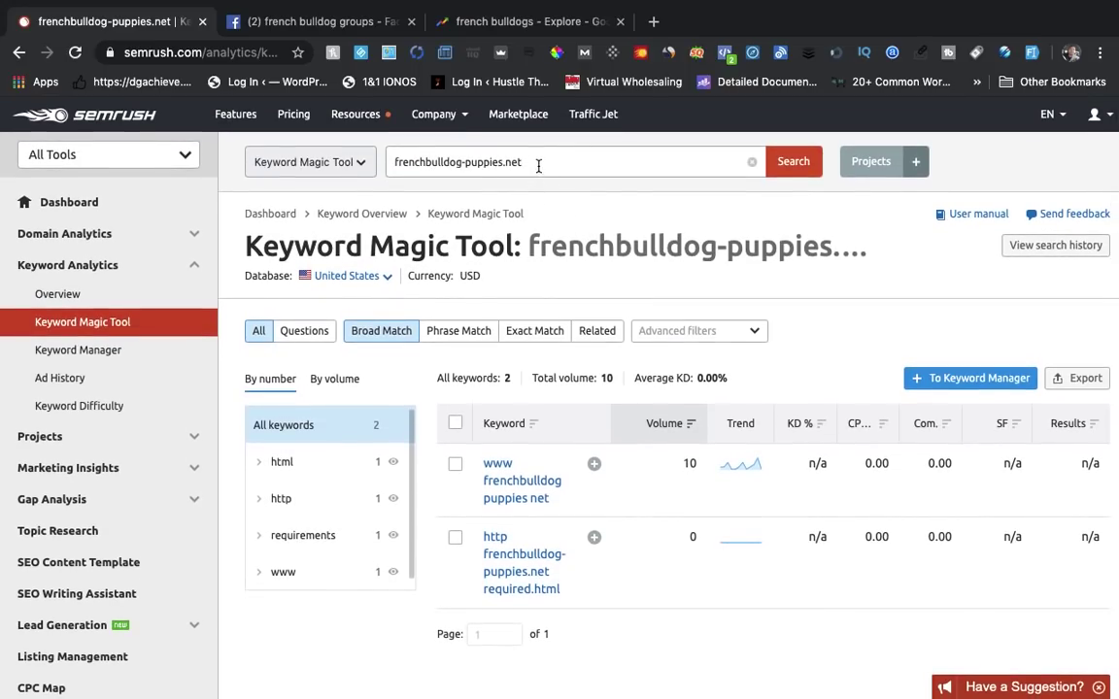
- Search the Keyword Magic Tool for frenchbulldog-puppies and look through the keyword list and its volumes
{"action": "left_click", "coordinate": [539, 163]}
{"action": "left_click_drag", "start_coordinate": [540, 163], "coordinate": [502, 165]}
{"action": "key", "text": "BackSpace"}
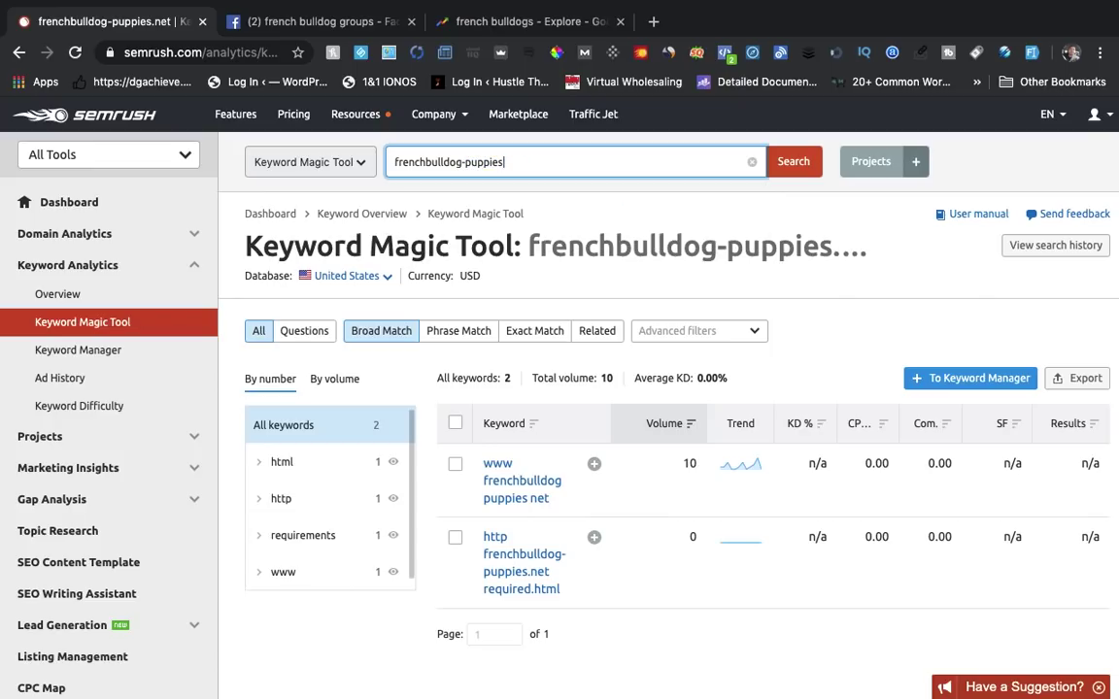
{"action": "key", "text": "Return"}
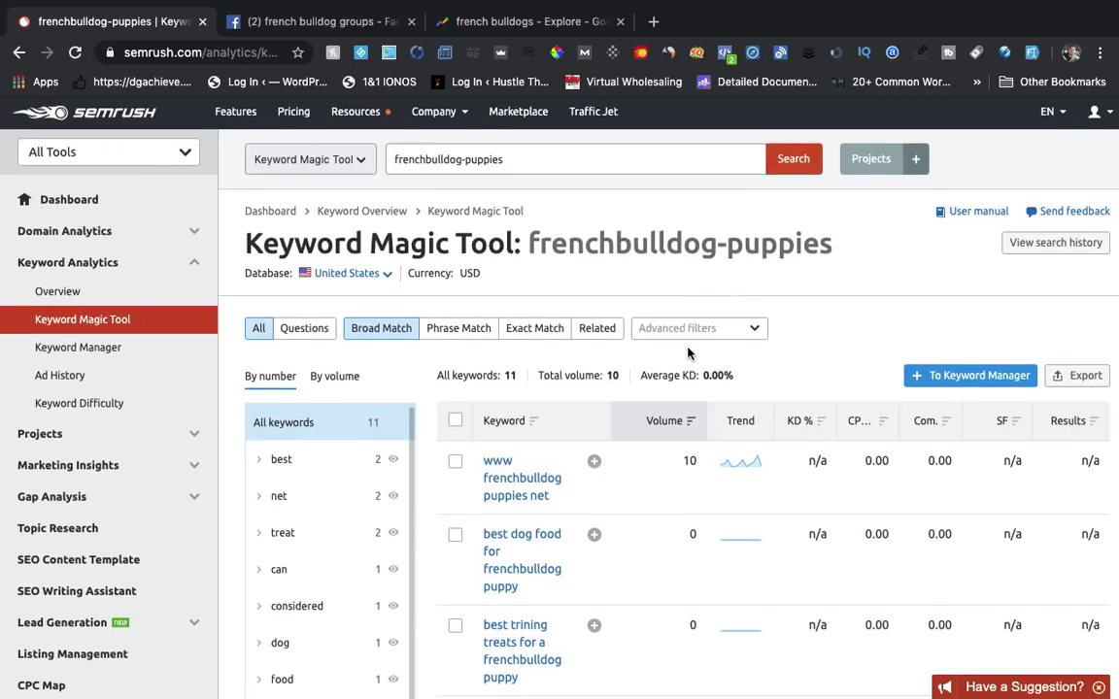
{"action": "scroll", "coordinate": [618, 311], "scroll_direction": "down", "scroll_amount": 2}
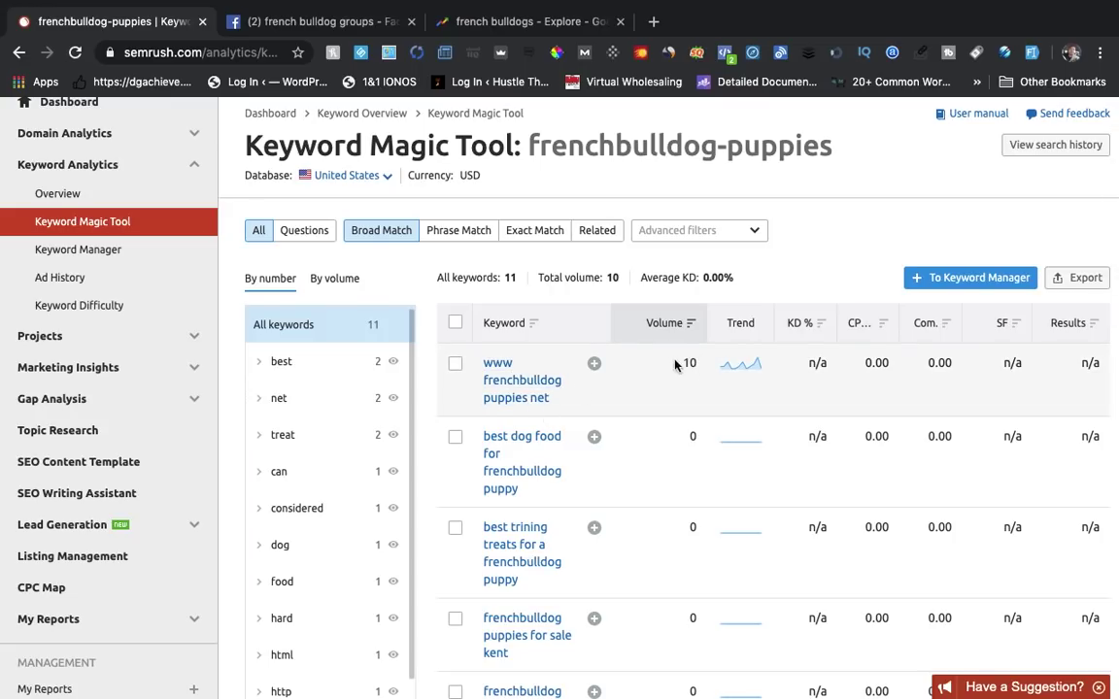
{"action": "scroll", "coordinate": [647, 425], "scroll_direction": "down", "scroll_amount": 5}
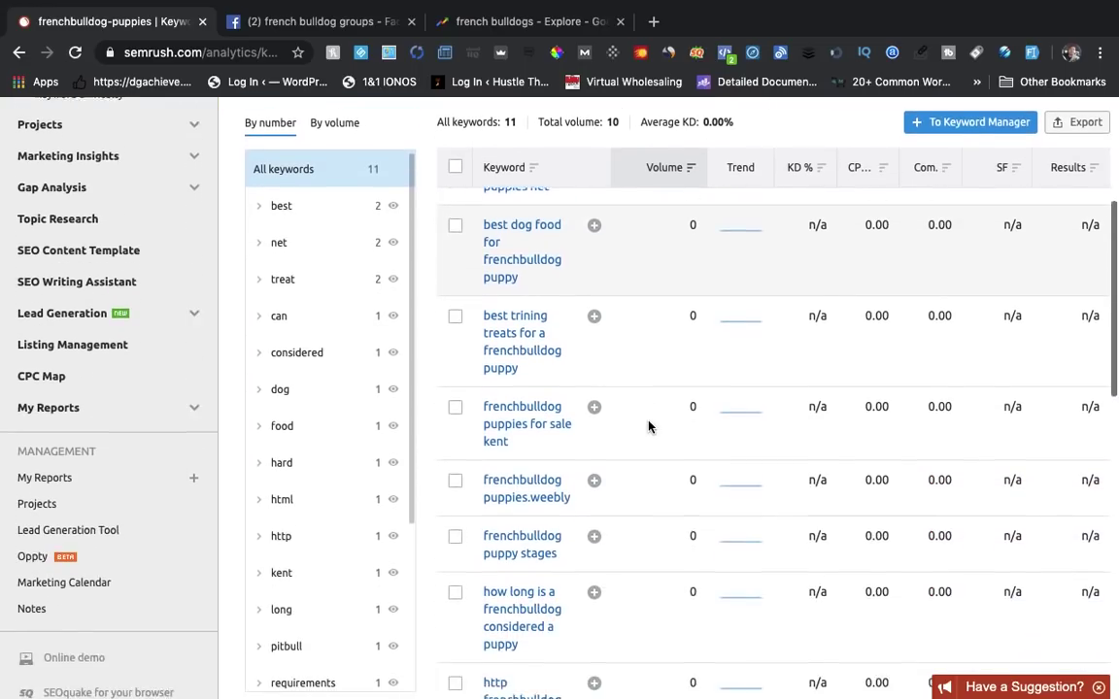
{"action": "scroll", "coordinate": [647, 424], "scroll_direction": "up", "scroll_amount": 3}
{"action": "scroll", "coordinate": [649, 428], "scroll_direction": "up", "scroll_amount": 5}
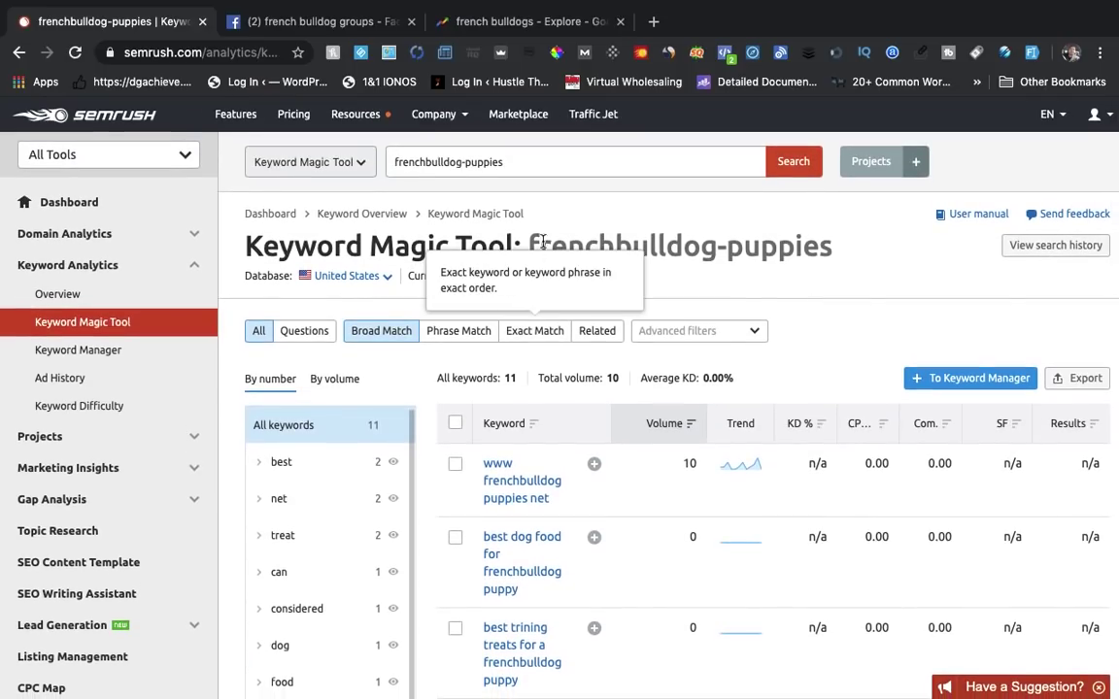
- Shorten the keyword query to frenchbulldog and run the search again
{"action": "left_click", "coordinate": [506, 165]}
{"action": "key", "text": "BackSpace"}
{"action": "key", "text": "BackSpace"}
{"action": "key", "text": "BackSpace"}
{"action": "key", "text": "BackSpace"}
{"action": "key", "text": "BackSpace"}
{"action": "key", "text": "BackSpace"}
{"action": "key", "text": "BackSpace"}
{"action": "key", "text": "BackSpace"}
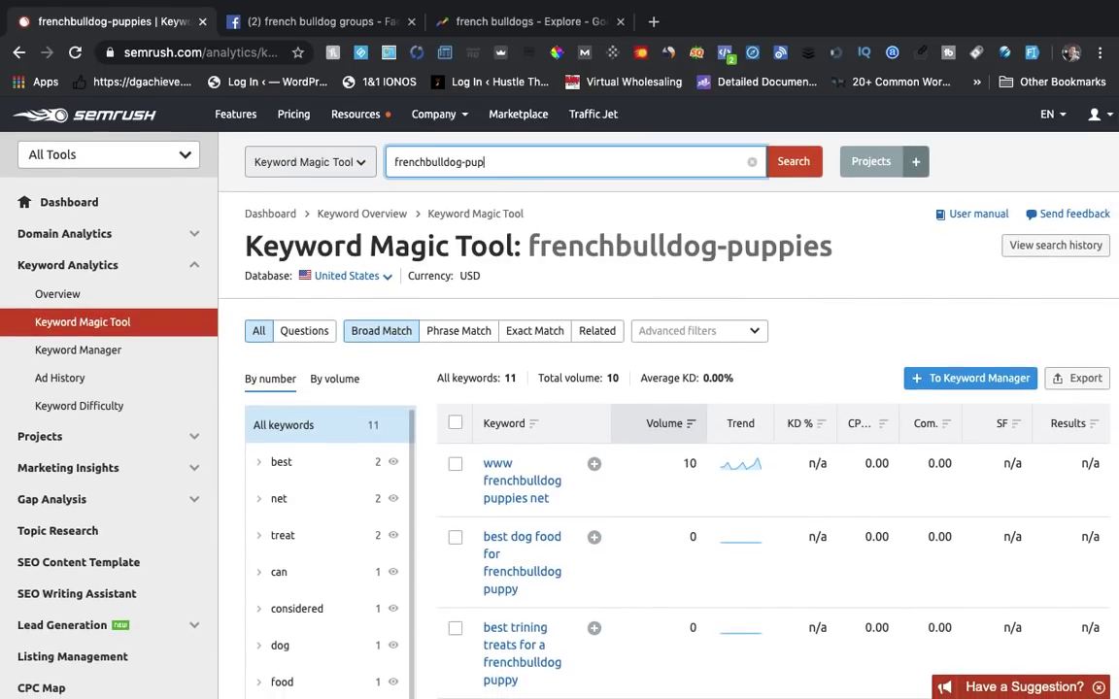
{"action": "key", "text": "Return"}
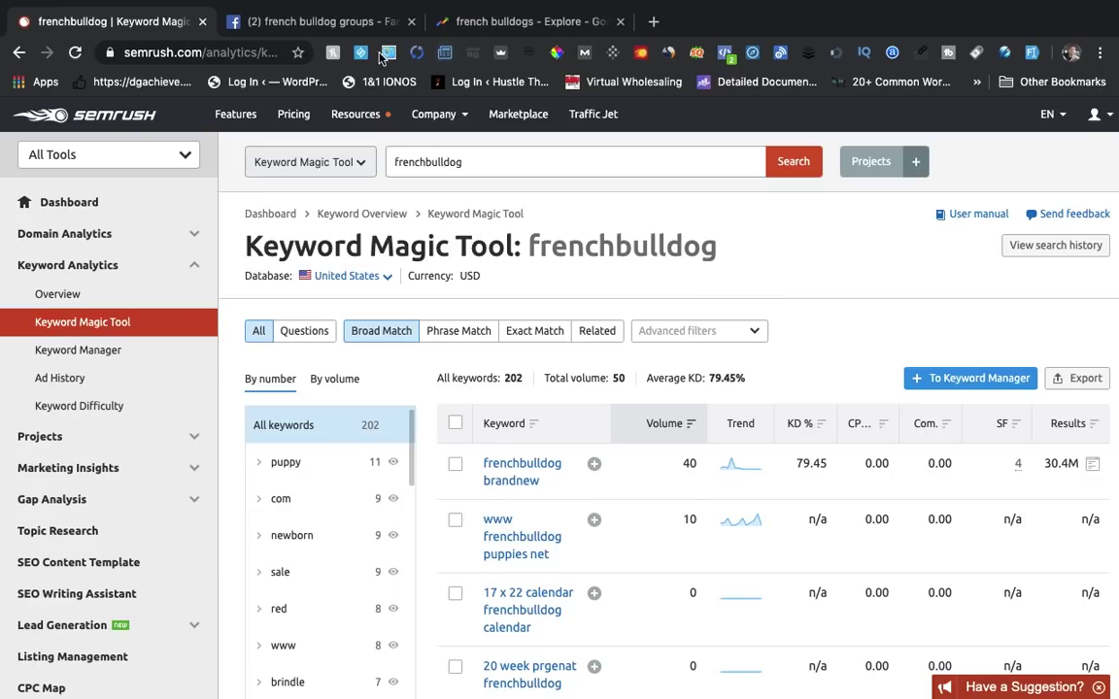
- Switch to the Facebook search for french bulldog groups and look through the matching groups and pages
{"action": "left_click", "coordinate": [339, 21]}
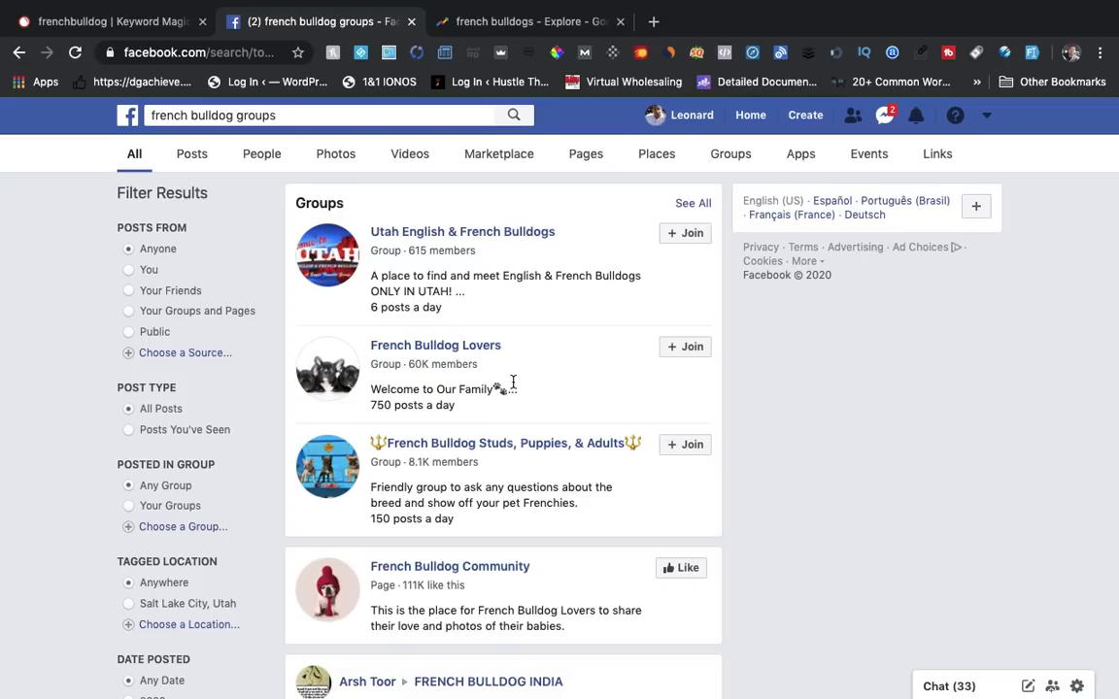
{"action": "scroll", "coordinate": [513, 384], "scroll_direction": "down", "scroll_amount": 10}
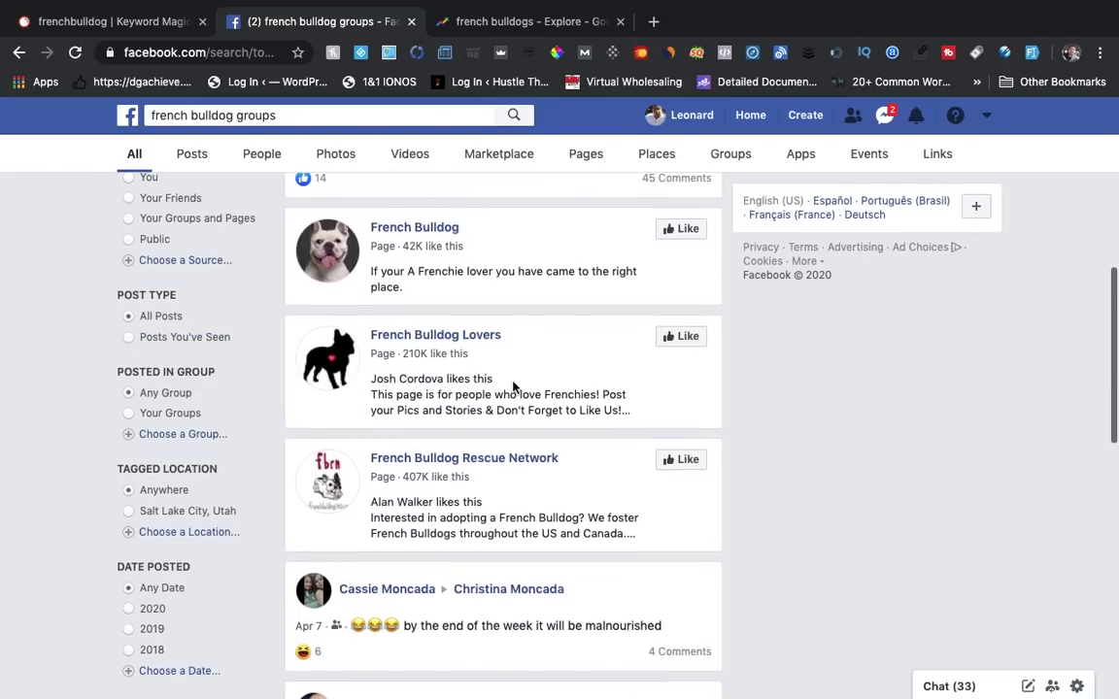
{"action": "scroll", "coordinate": [513, 385], "scroll_direction": "down", "scroll_amount": 2}
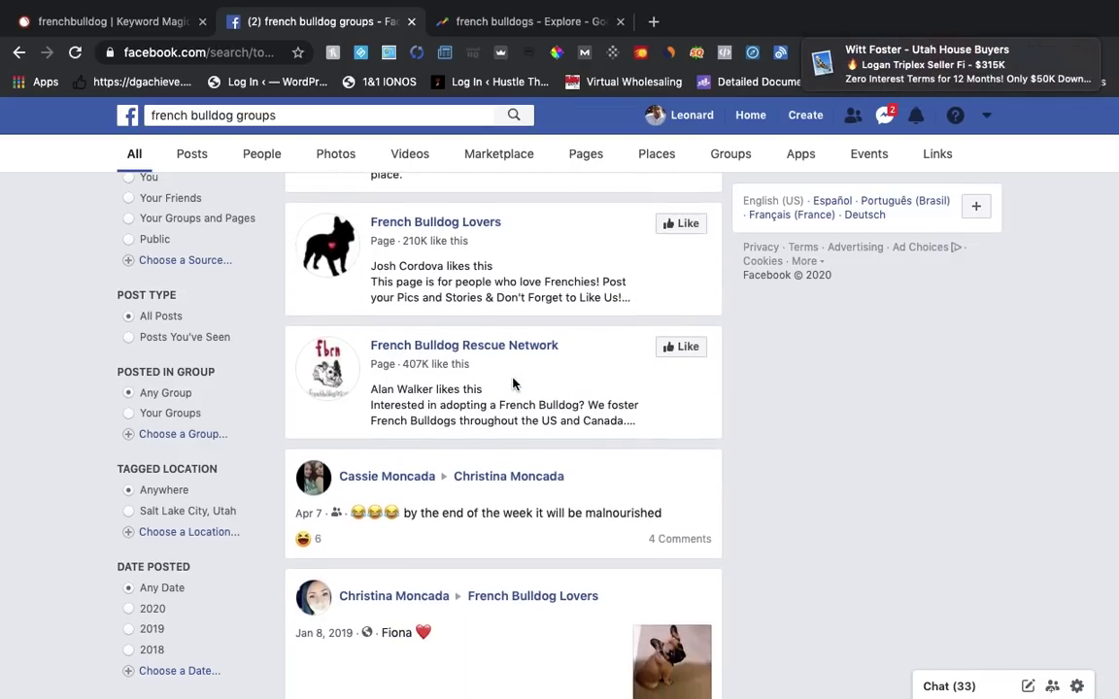
{"action": "scroll", "coordinate": [513, 384], "scroll_direction": "up", "scroll_amount": 3}
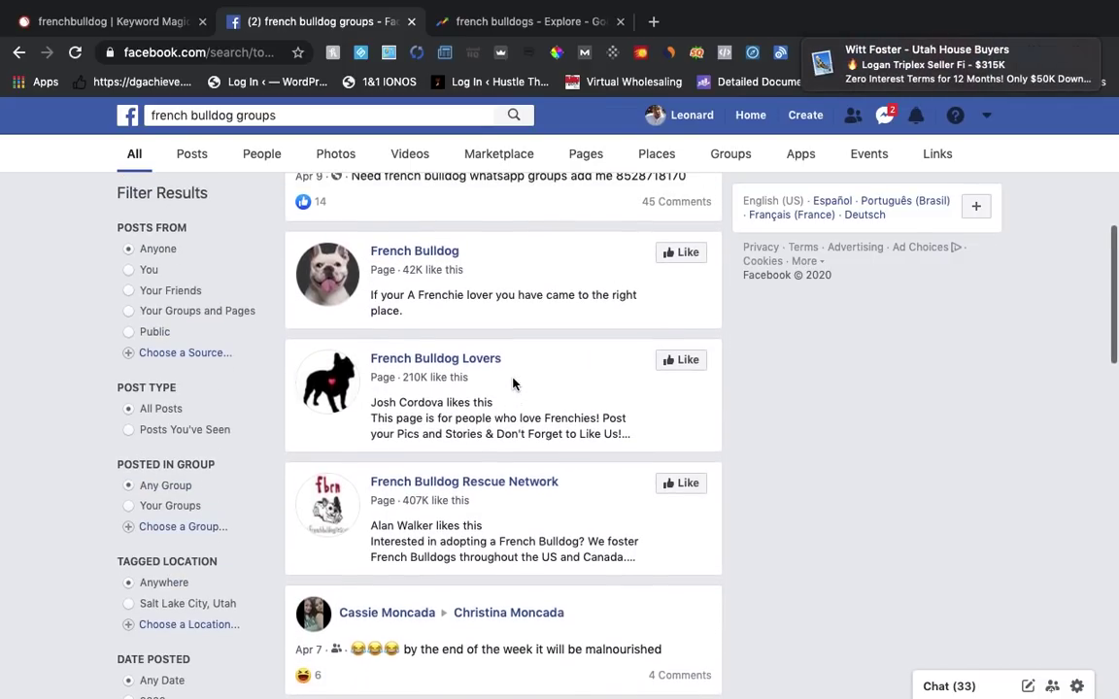
- Open the French Bulldog Lovers page from the results and examine its community and about details
{"action": "left_click", "coordinate": [408, 362]}
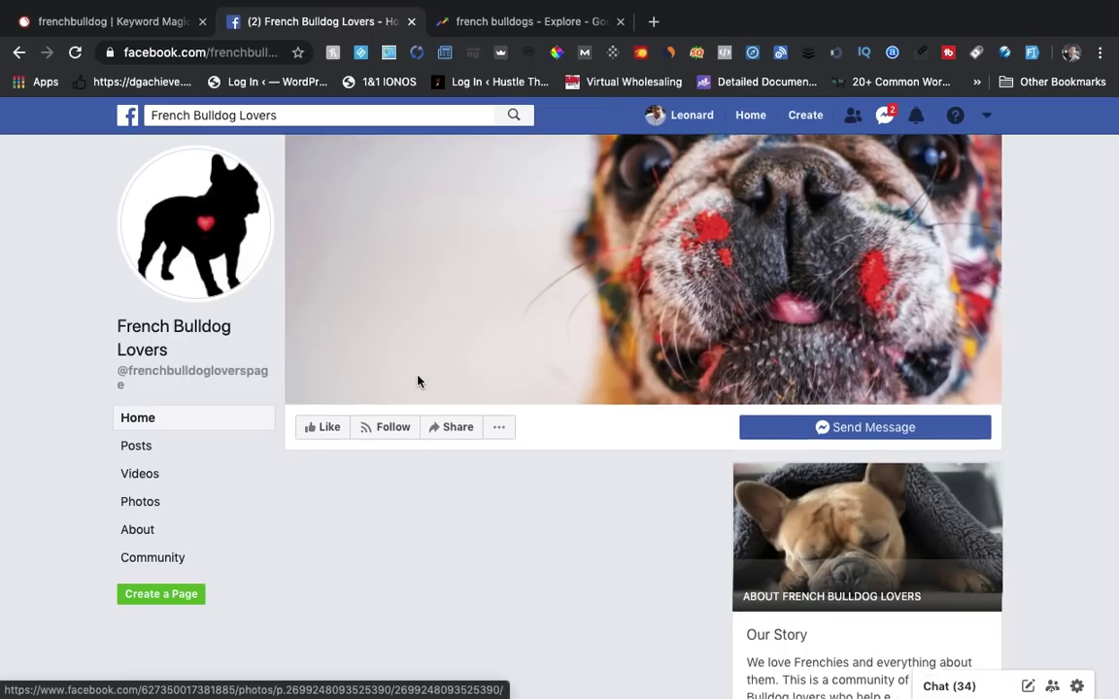
{"action": "scroll", "coordinate": [418, 381], "scroll_direction": "down", "scroll_amount": 3}
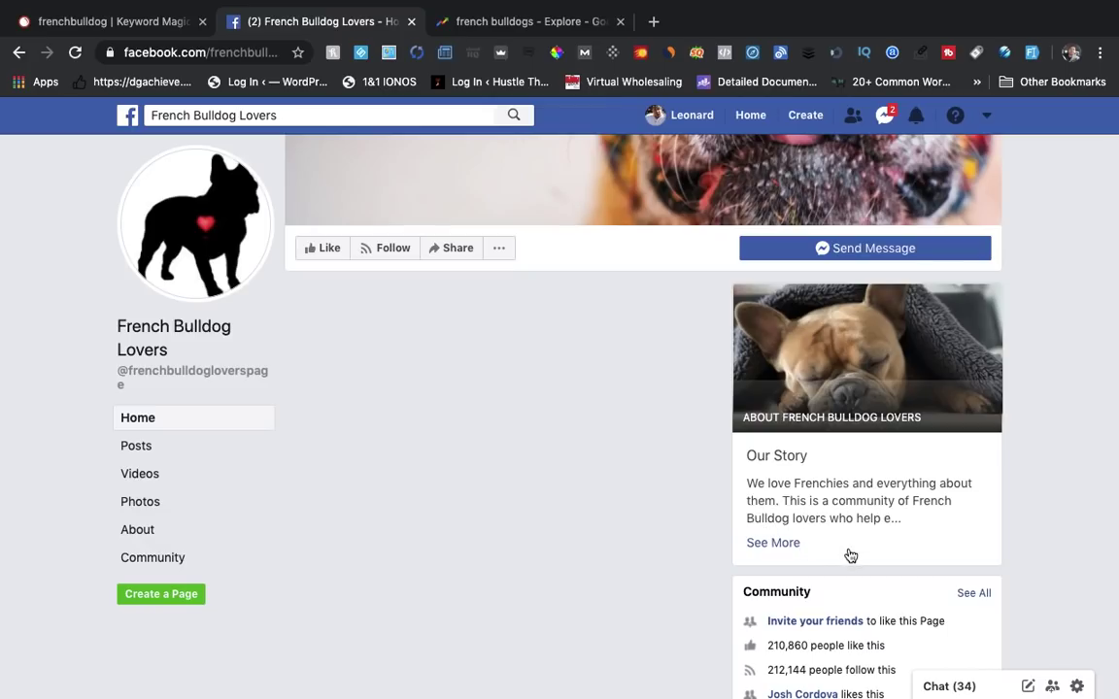
{"action": "scroll", "coordinate": [672, 542], "scroll_direction": "down", "scroll_amount": 2}
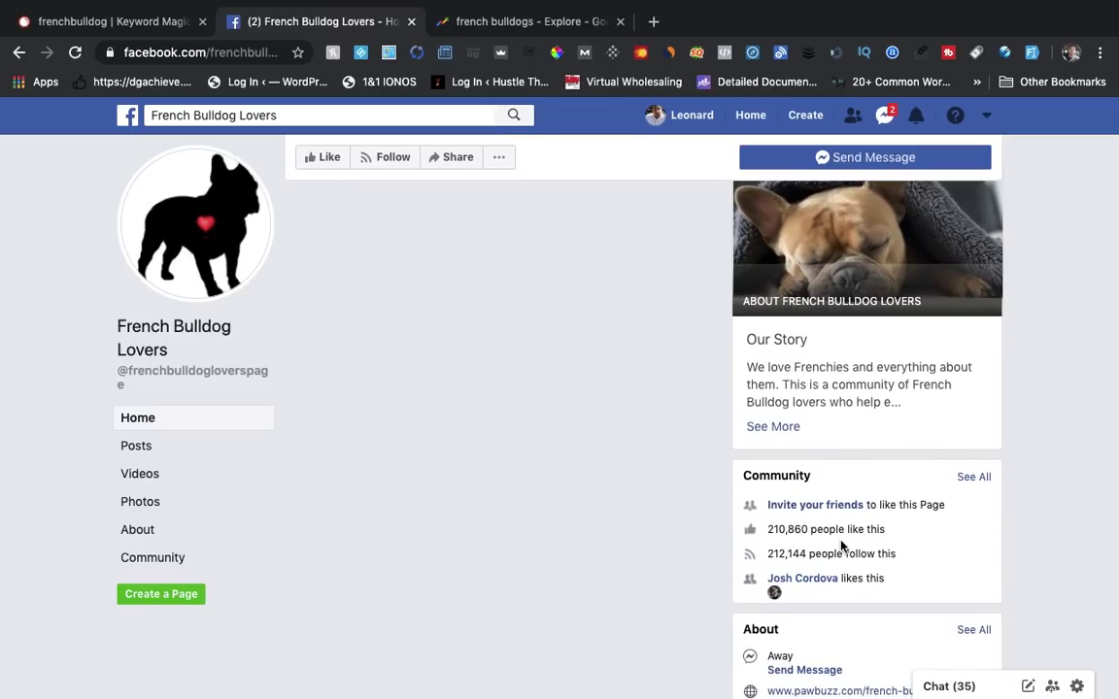
{"action": "scroll", "coordinate": [549, 488], "scroll_direction": "down", "scroll_amount": 3}
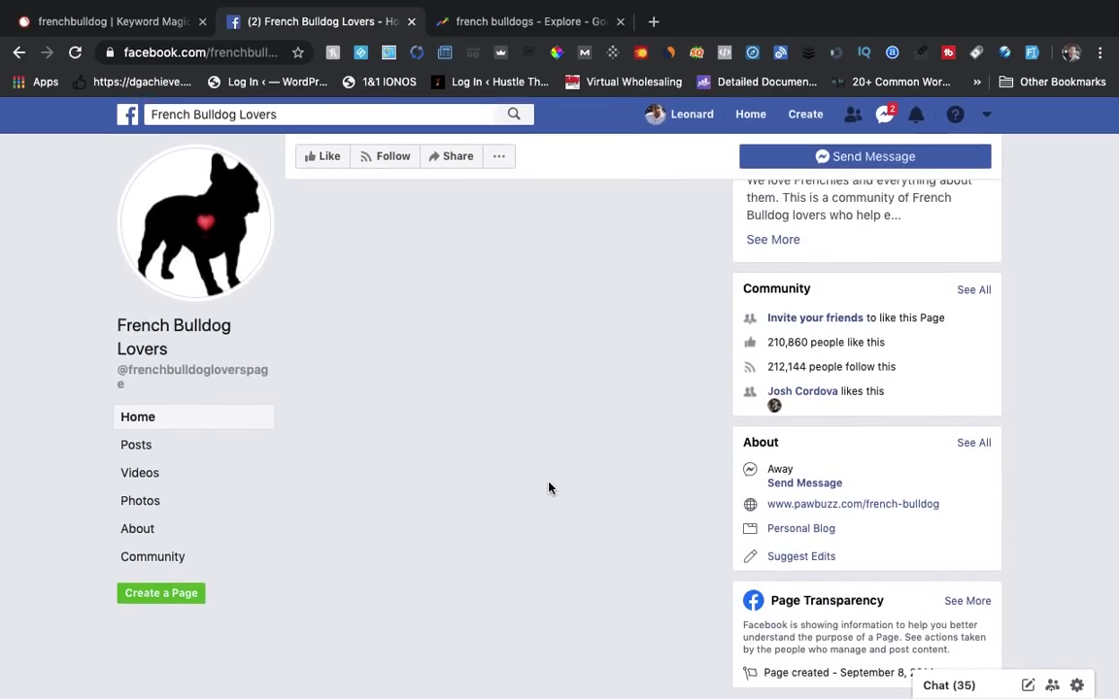
{"action": "scroll", "coordinate": [549, 488], "scroll_direction": "up", "scroll_amount": 2}
{"action": "scroll", "coordinate": [549, 488], "scroll_direction": "up", "scroll_amount": 3}
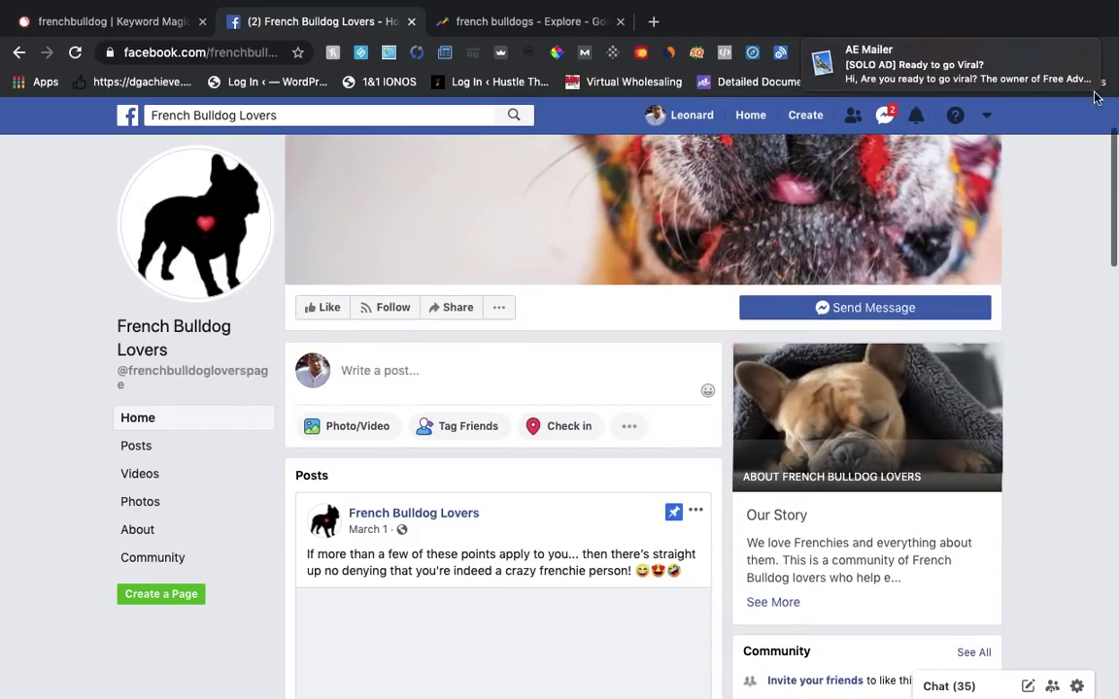
- Dismiss the mail notification and browse the page's posts, videos and photos for the kind of content it shares
{"action": "left_click", "coordinate": [1068, 50]}
{"action": "scroll", "coordinate": [612, 412], "scroll_direction": "down", "scroll_amount": 5}
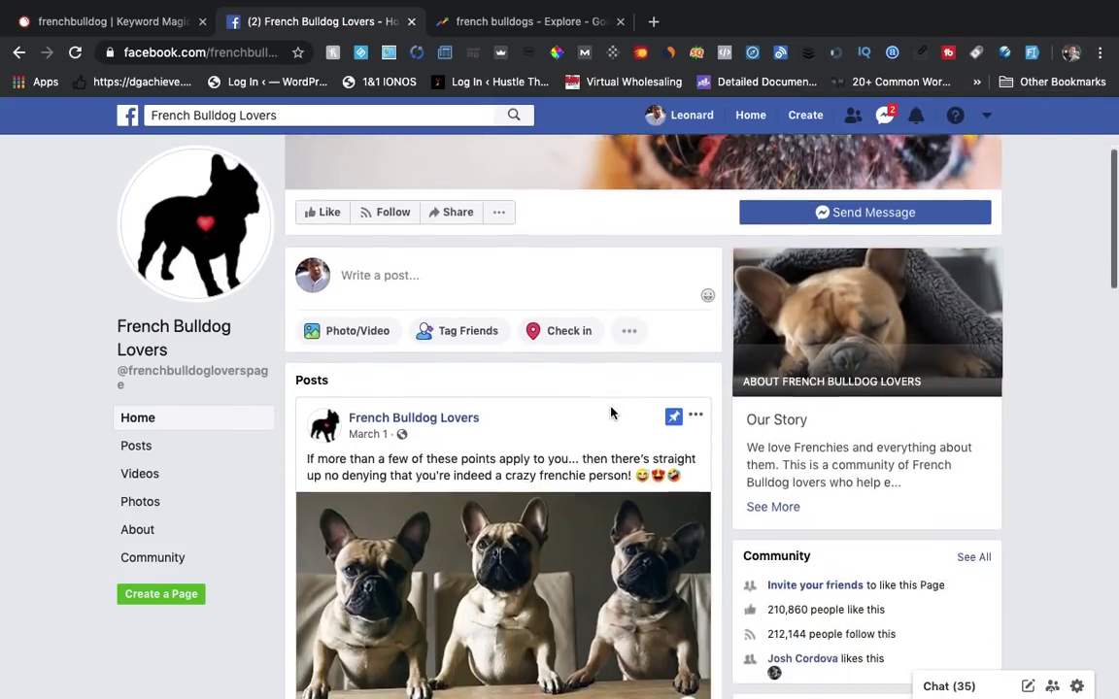
{"action": "scroll", "coordinate": [630, 478], "scroll_direction": "down", "scroll_amount": 2}
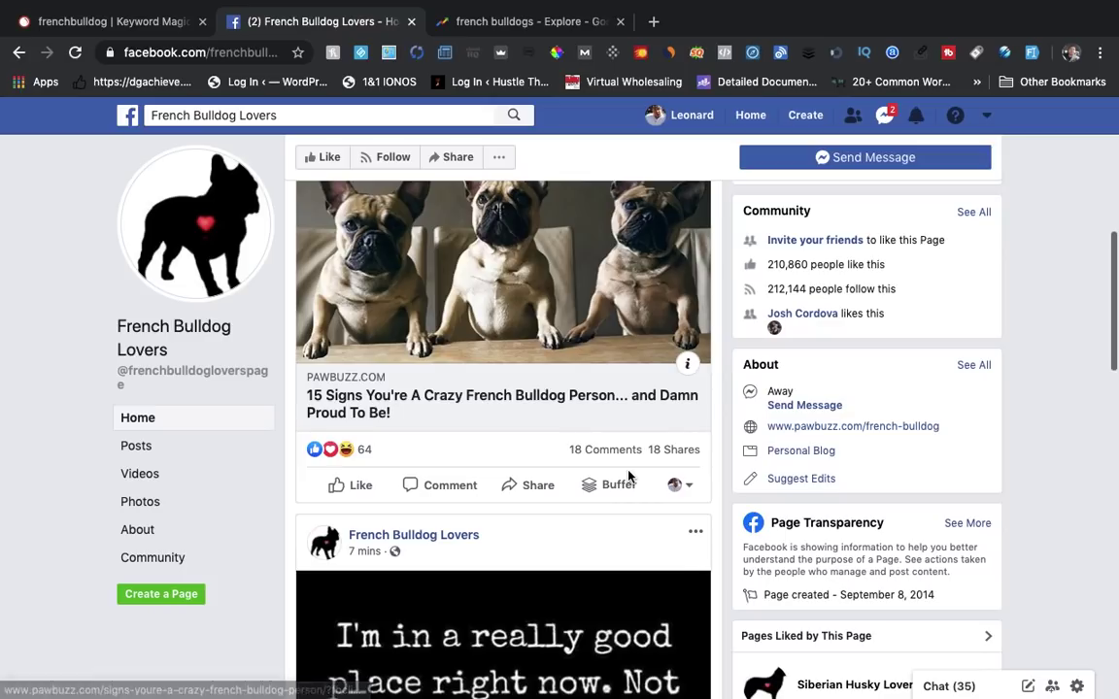
{"action": "scroll", "coordinate": [629, 476], "scroll_direction": "down", "scroll_amount": 1}
{"action": "mouse_move", "coordinate": [603, 338]}
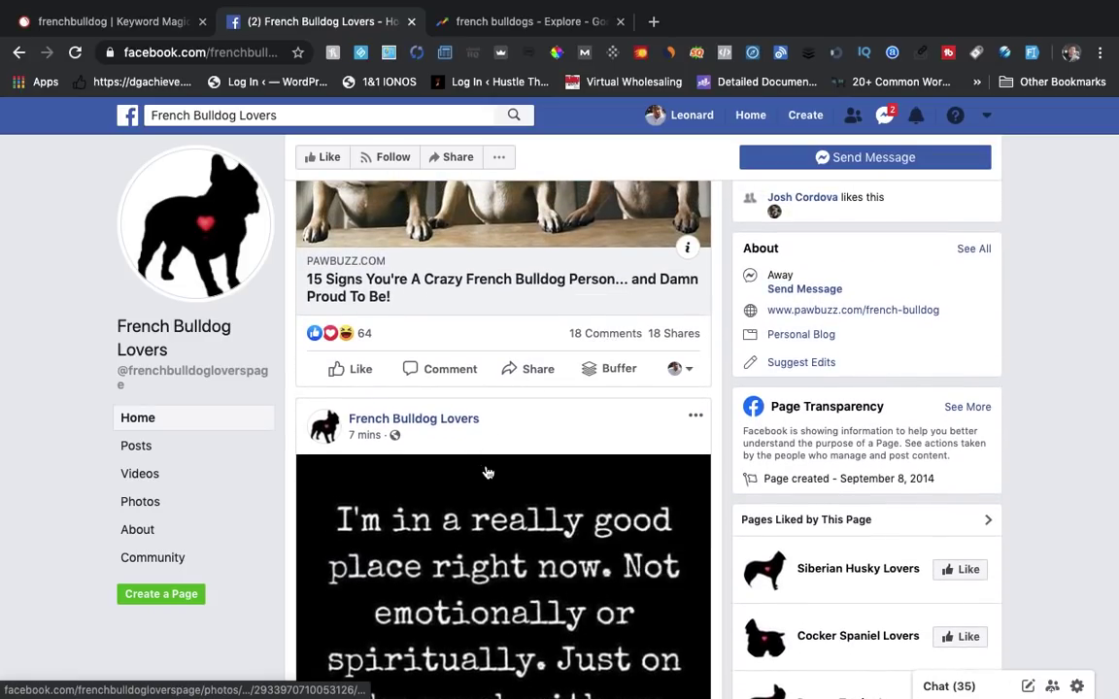
{"action": "scroll", "coordinate": [487, 469], "scroll_direction": "down", "scroll_amount": 5}
{"action": "scroll", "coordinate": [488, 473], "scroll_direction": "down", "scroll_amount": 1}
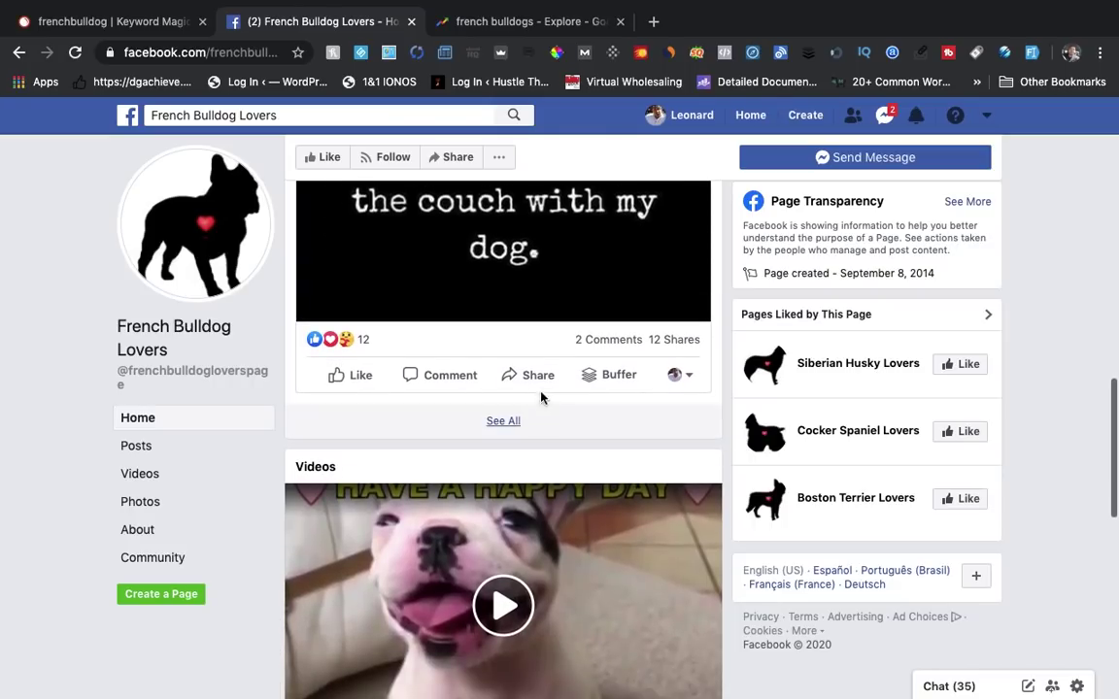
{"action": "scroll", "coordinate": [544, 482], "scroll_direction": "down", "scroll_amount": 2}
{"action": "scroll", "coordinate": [545, 483], "scroll_direction": "down", "scroll_amount": 6}
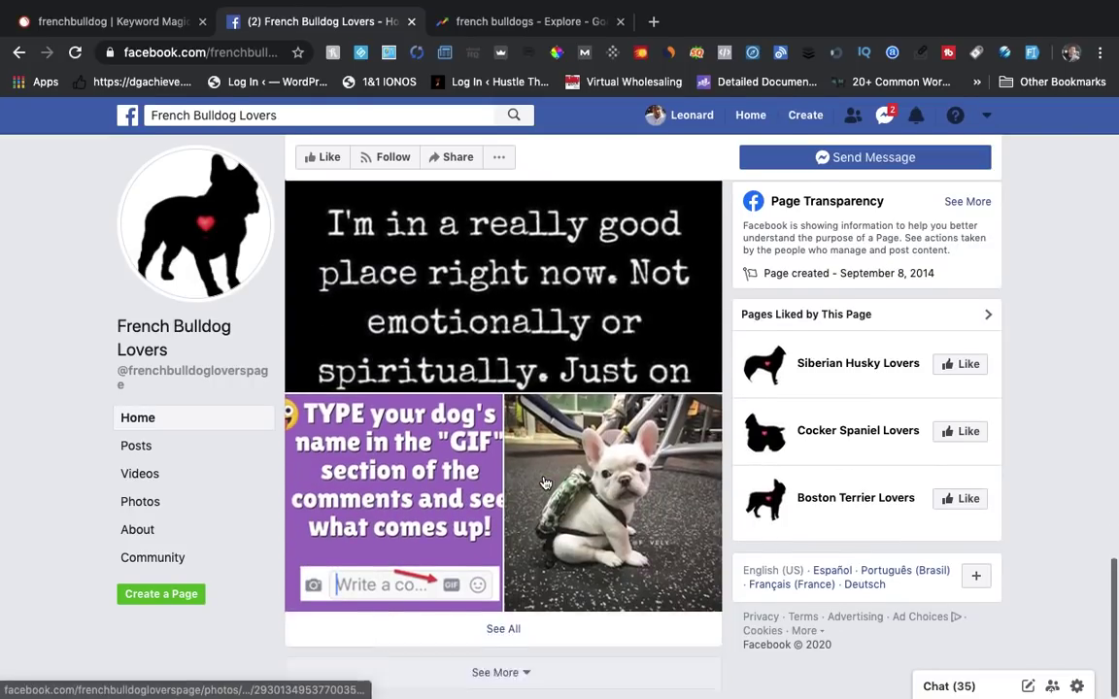
{"action": "scroll", "coordinate": [546, 483], "scroll_direction": "up", "scroll_amount": 20}
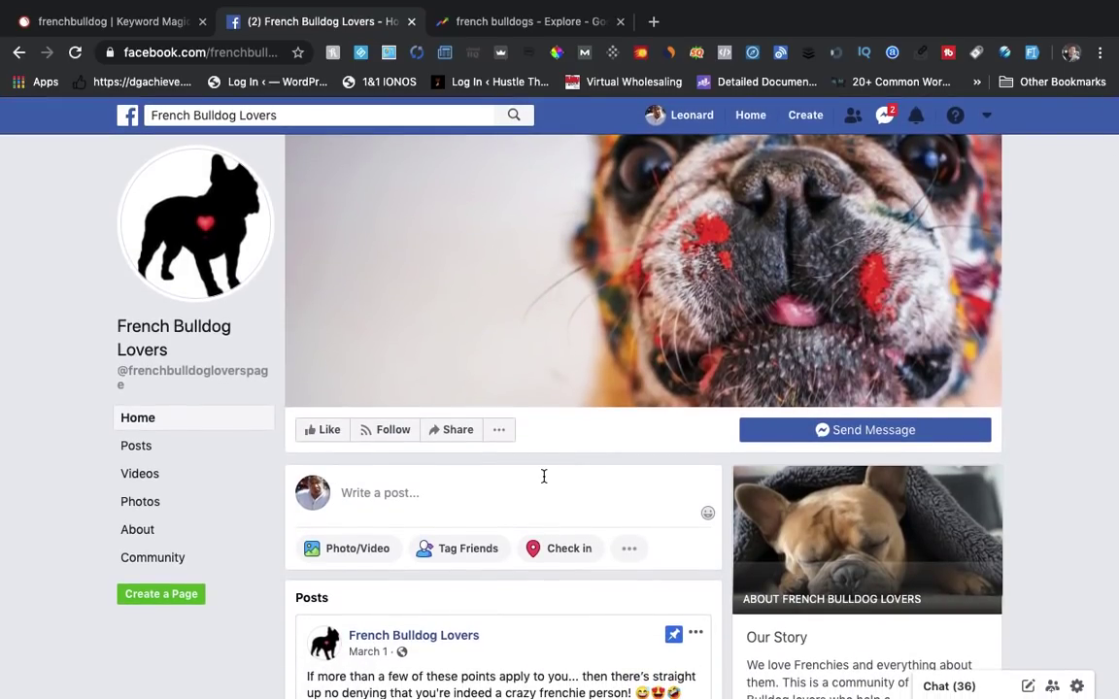
- Draft a post reading "hi I like these dogs as well" on the French Bulldog Lovers page and clear it without publishing
{"action": "left_click", "coordinate": [422, 499]}
{"action": "type", "text": "hi I l"}
{"action": "key", "text": "BackSpace"}
{"action": "type", "text": "like these dogs "}
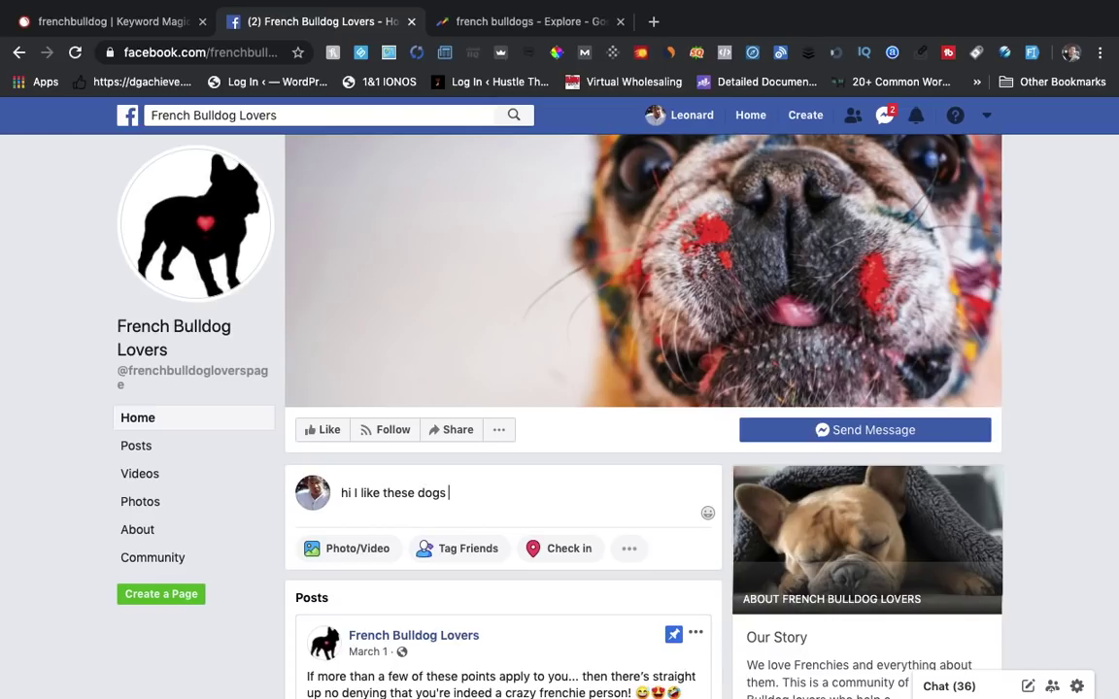
{"action": "type", "text": "as well"}
{"action": "key", "text": "BackSpace"}
{"action": "key", "text": "BackSpace"}
{"action": "key", "text": "BackSpace"}
{"action": "key", "text": "BackSpace"}
{"action": "key", "text": "BackSpace"}
{"action": "key", "text": "BackSpace"}
{"action": "key", "text": "BackSpace"}
{"action": "key", "text": "BackSpace"}
{"action": "key", "text": "BackSpace"}
{"action": "key", "text": "BackSpace"}
{"action": "key", "text": "BackSpace"}
{"action": "key", "text": "BackSpace"}
{"action": "key", "text": "BackSpace"}
{"action": "key", "text": "BackSpace"}
{"action": "key", "text": "BackSpace"}
{"action": "key", "text": "BackSpace"}
{"action": "key", "text": "BackSpace"}
{"action": "key", "text": "BackSpace"}
{"action": "key", "text": "BackSpace"}
{"action": "key", "text": "BackSpace"}
{"action": "key", "text": "BackSpace"}
{"action": "key", "text": "BackSpace"}
{"action": "key", "text": "BackSpace"}
{"action": "key", "text": "BackSpace"}
{"action": "key", "text": "BackSpace"}
{"action": "key", "text": "BackSpace"}
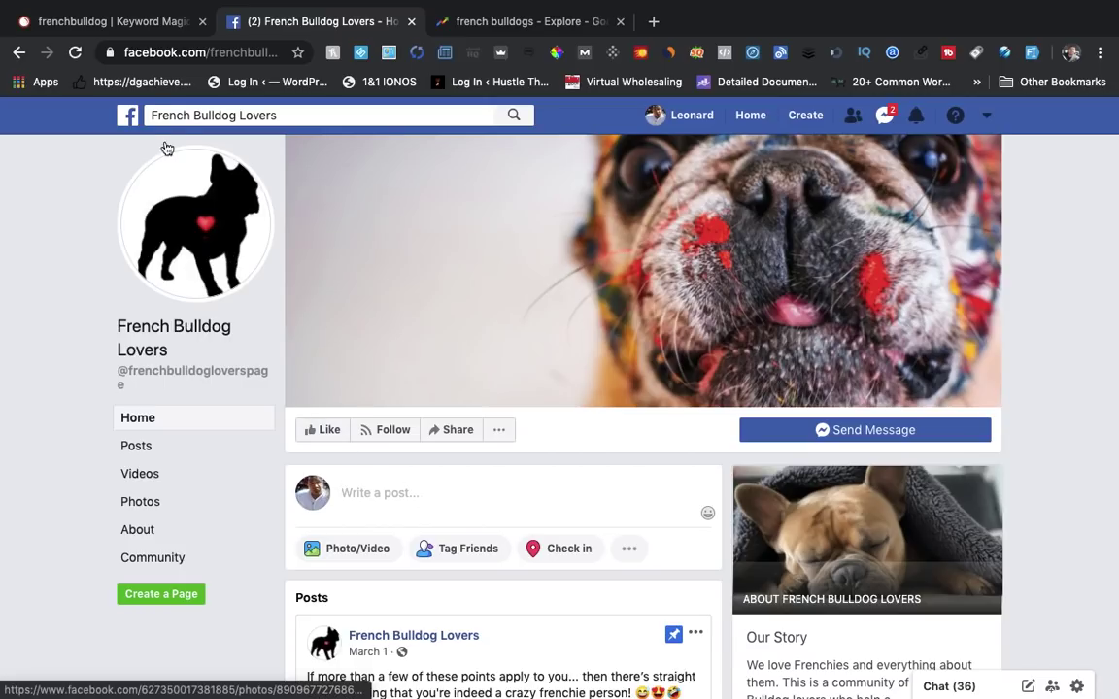
- Return to the SEMrush keyword results for frenchbulldog and review the keywords and their volumes
{"action": "left_click", "coordinate": [148, 30]}
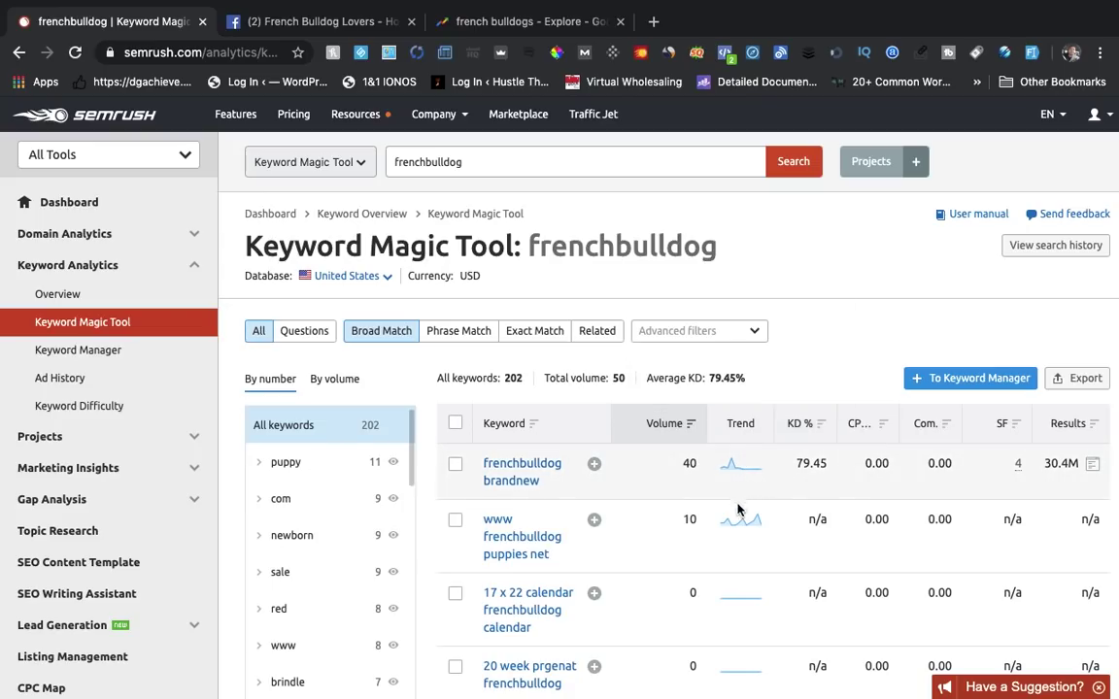
{"action": "scroll", "coordinate": [873, 544], "scroll_direction": "down", "scroll_amount": 3}
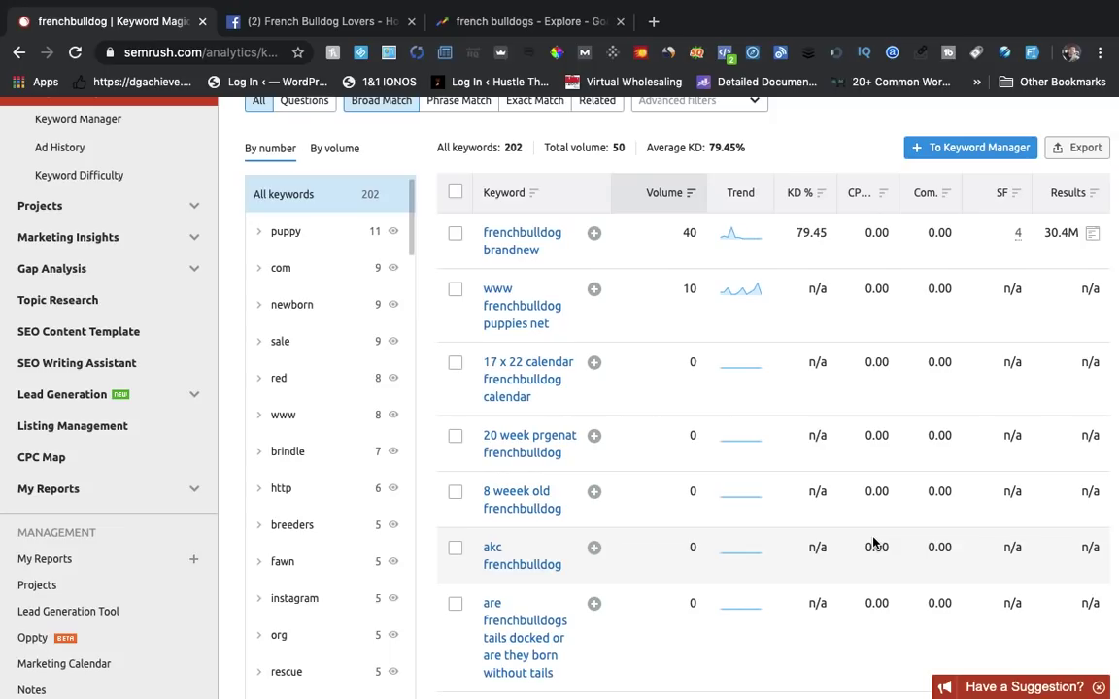
- Change the keyword query to "french bull dog" in the Keyword Magic Tool and run the search
{"action": "scroll", "coordinate": [873, 544], "scroll_direction": "up", "scroll_amount": 3}
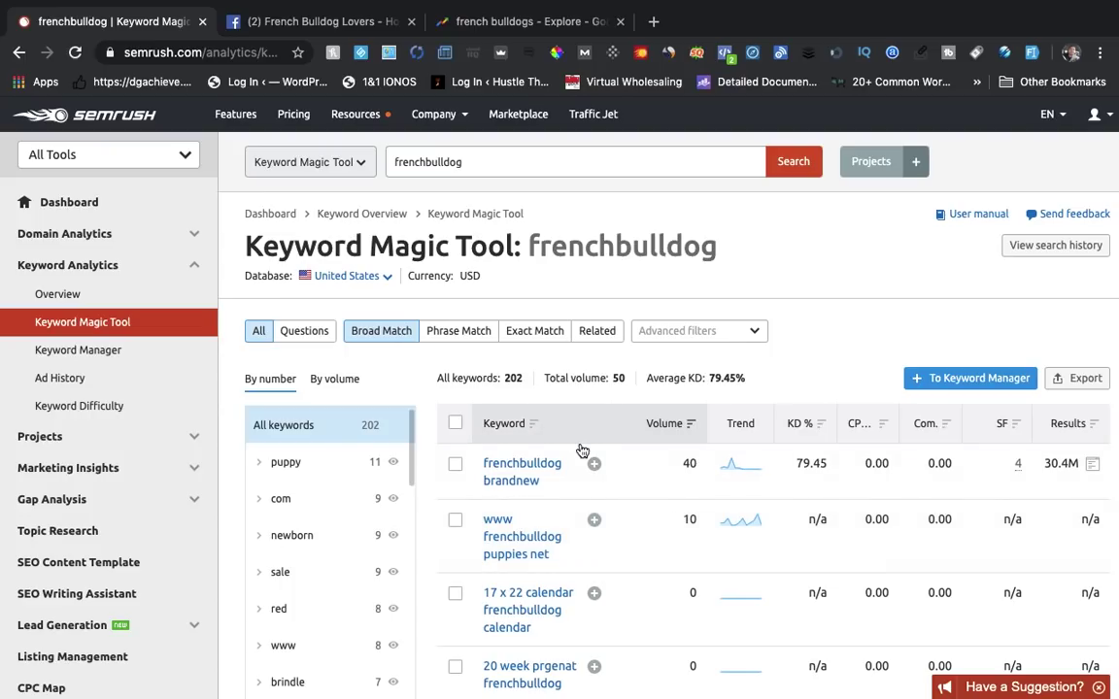
{"action": "scroll", "coordinate": [580, 418], "scroll_direction": "down", "scroll_amount": 2}
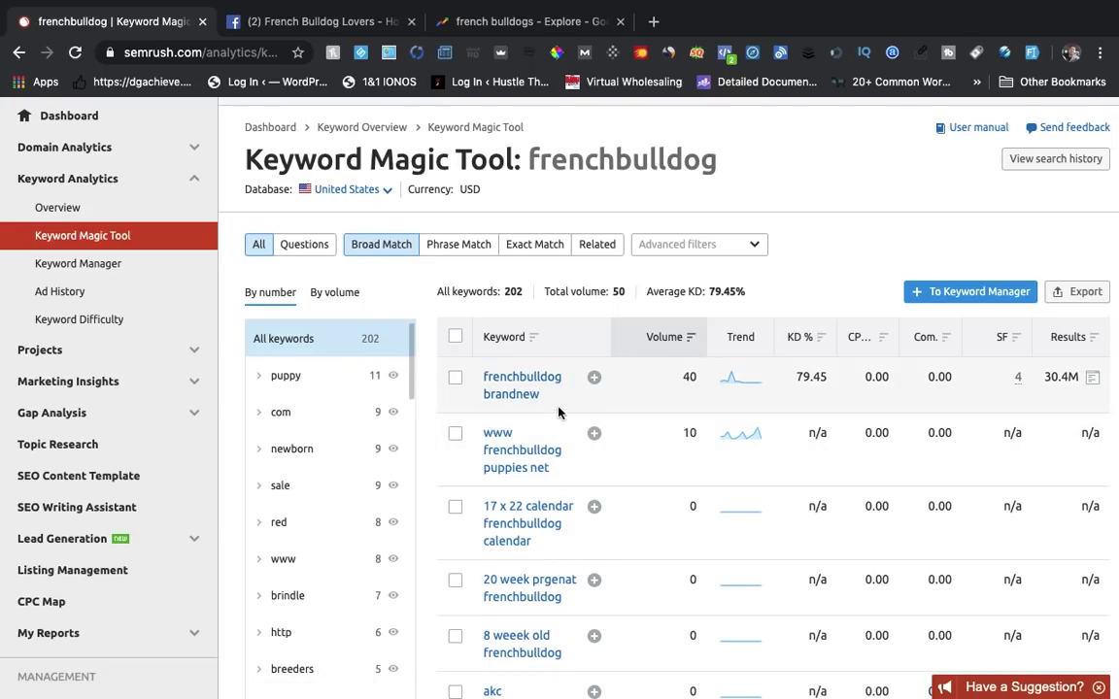
{"action": "scroll", "coordinate": [521, 377], "scroll_direction": "up", "scroll_amount": 2}
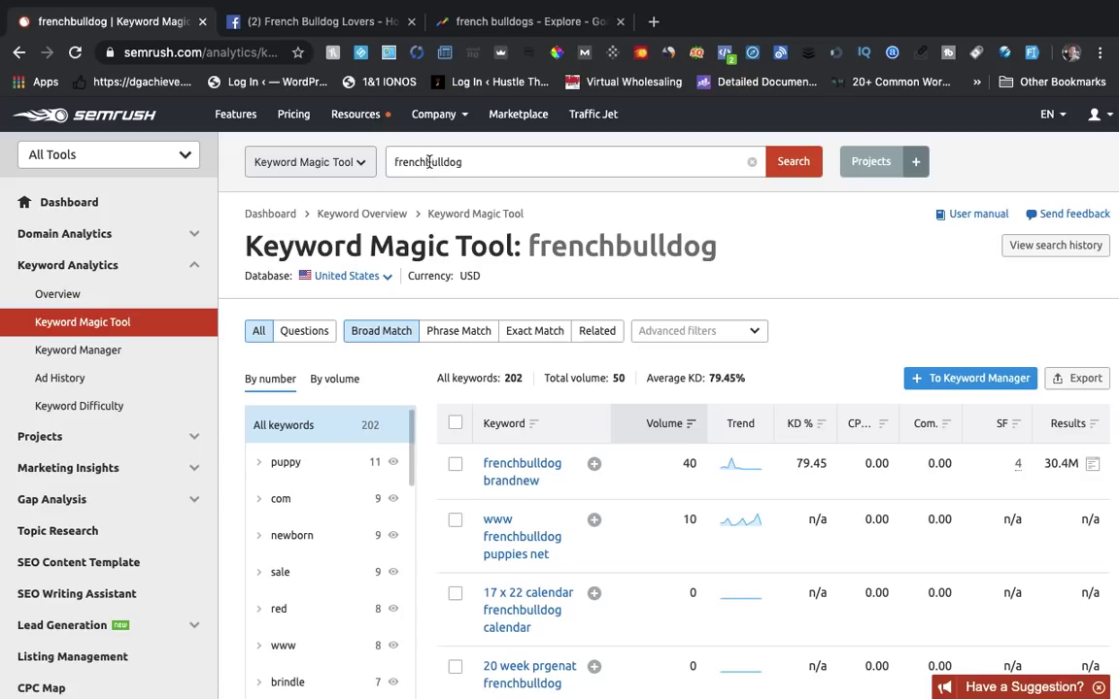
{"action": "left_click", "coordinate": [425, 163]}
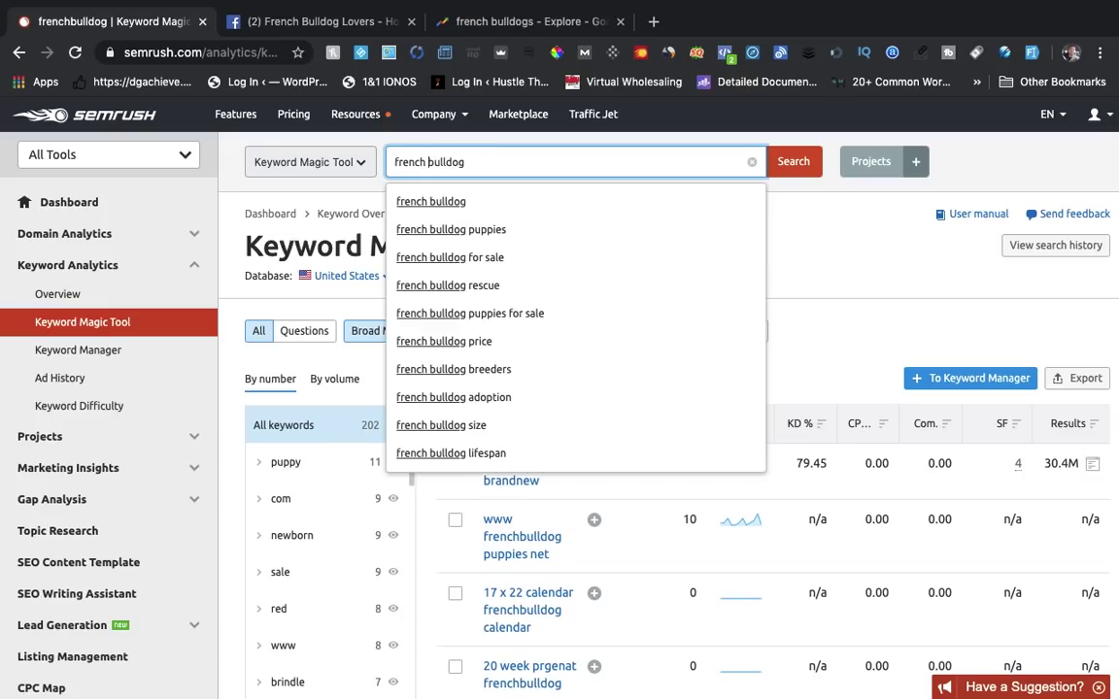
{"action": "left_click", "coordinate": [448, 163]}
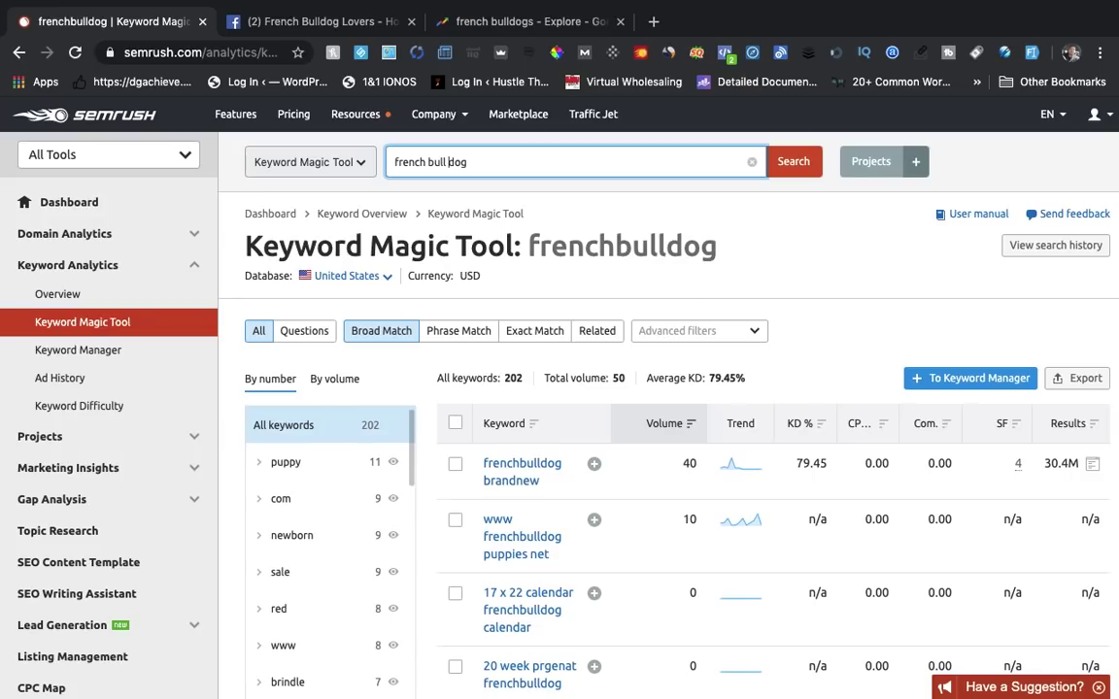
{"action": "key", "text": "Return"}
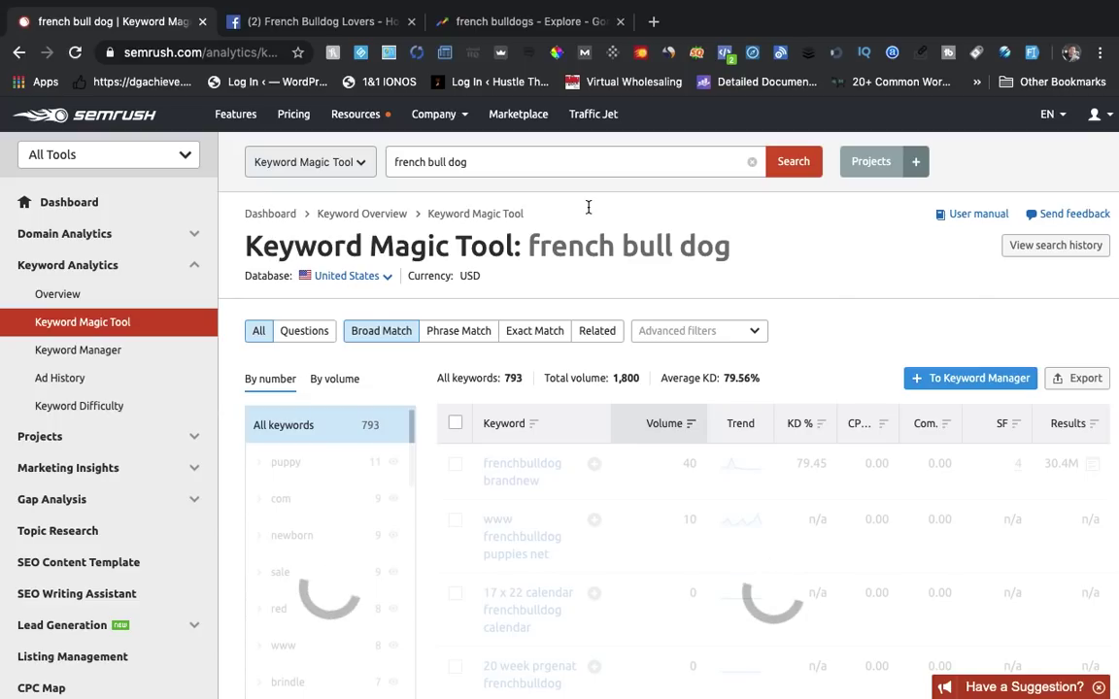
- Review the french bull dog keywords, export all of them as XLSX and open the downloaded workbook
{"action": "scroll", "coordinate": [612, 291], "scroll_direction": "down", "scroll_amount": 2}
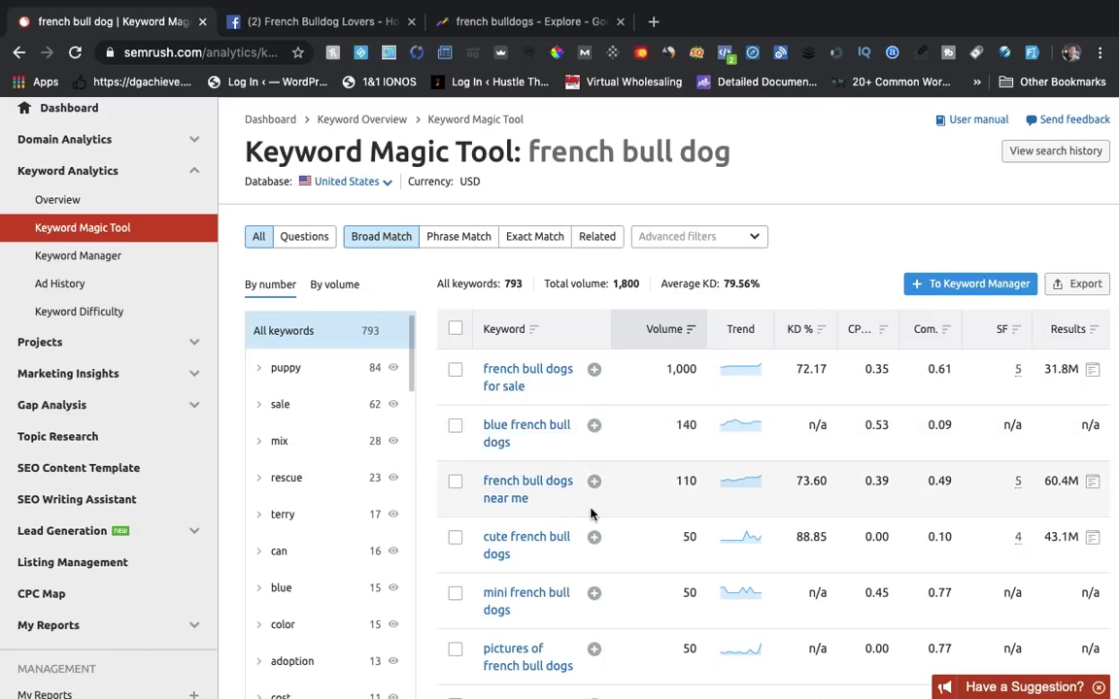
{"action": "scroll", "coordinate": [592, 513], "scroll_direction": "down", "scroll_amount": 1}
{"action": "scroll", "coordinate": [566, 510], "scroll_direction": "down", "scroll_amount": 2}
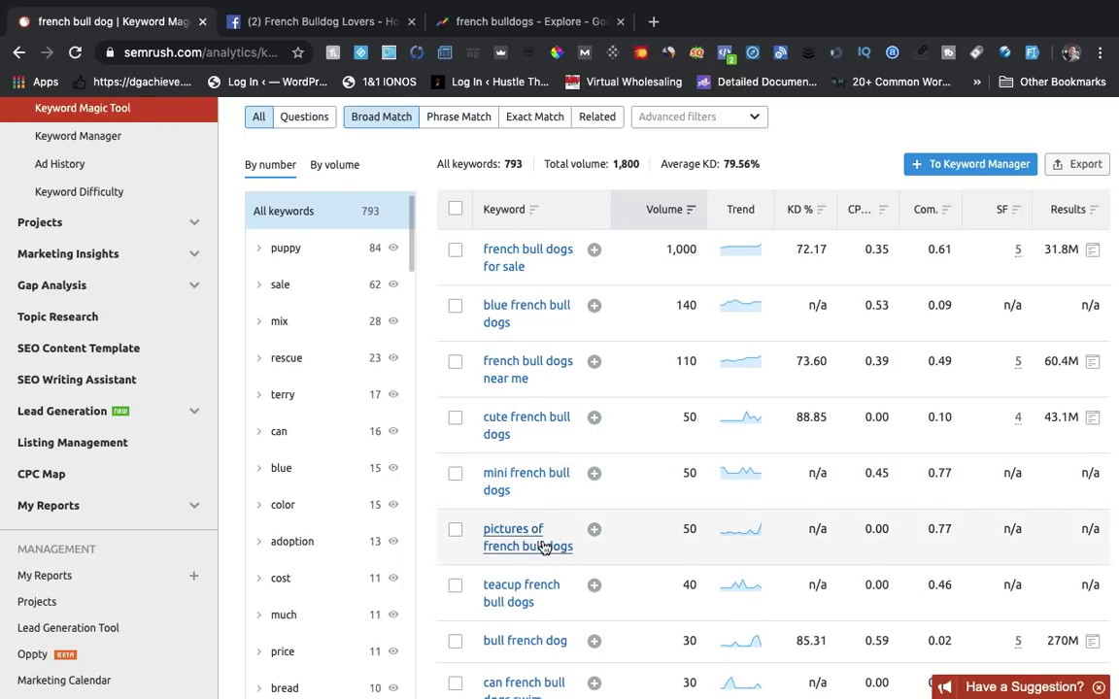
{"action": "scroll", "coordinate": [559, 569], "scroll_direction": "down", "scroll_amount": 1}
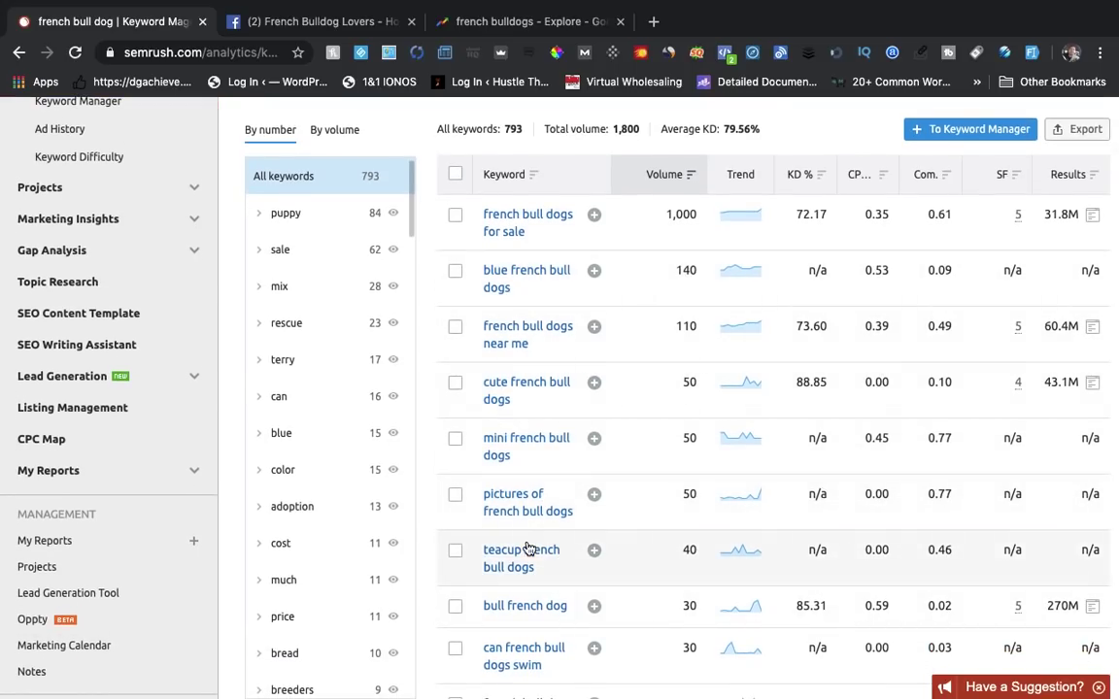
{"action": "scroll", "coordinate": [527, 549], "scroll_direction": "up", "scroll_amount": 1}
{"action": "scroll", "coordinate": [528, 550], "scroll_direction": "up", "scroll_amount": 5}
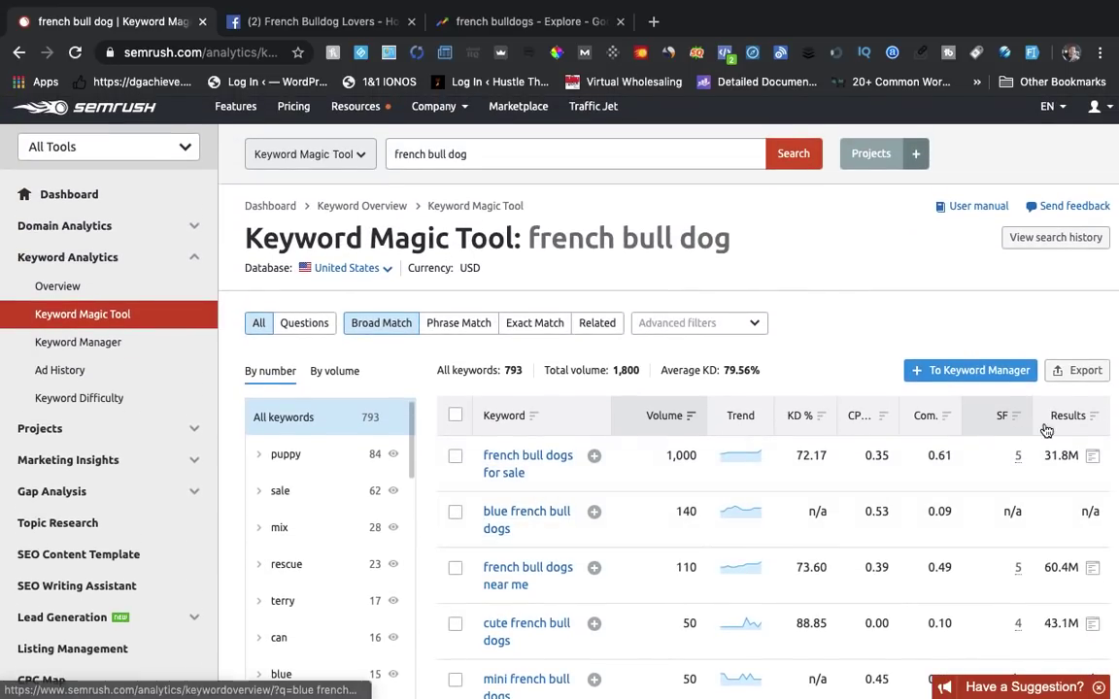
{"action": "left_click", "coordinate": [1087, 372]}
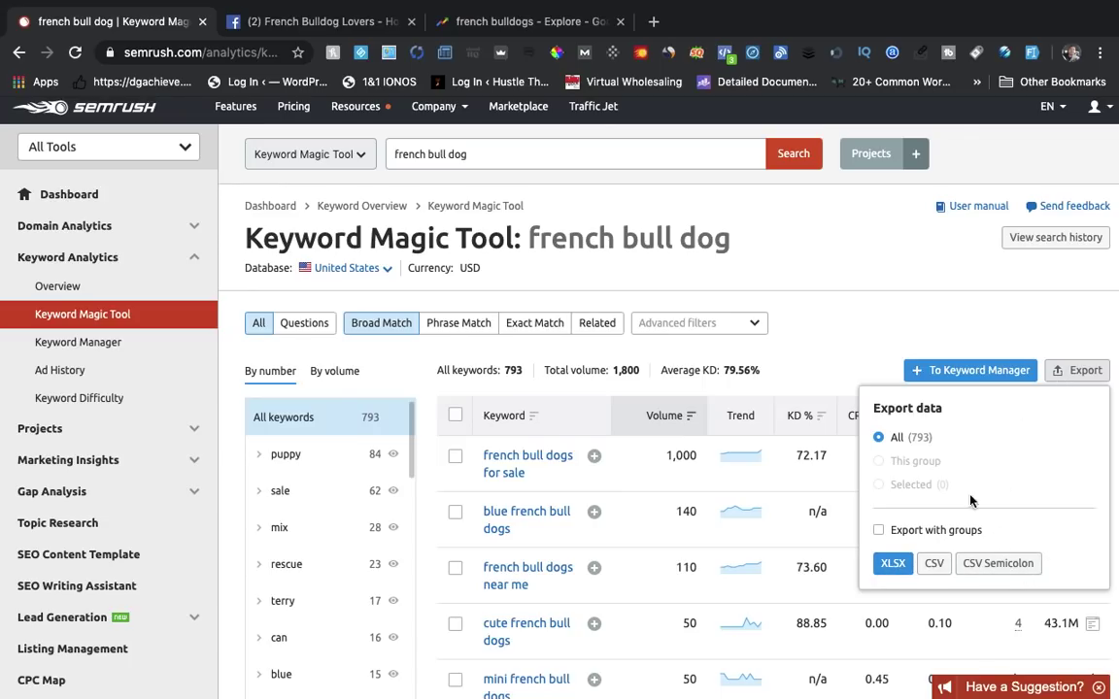
{"action": "left_click", "coordinate": [892, 564]}
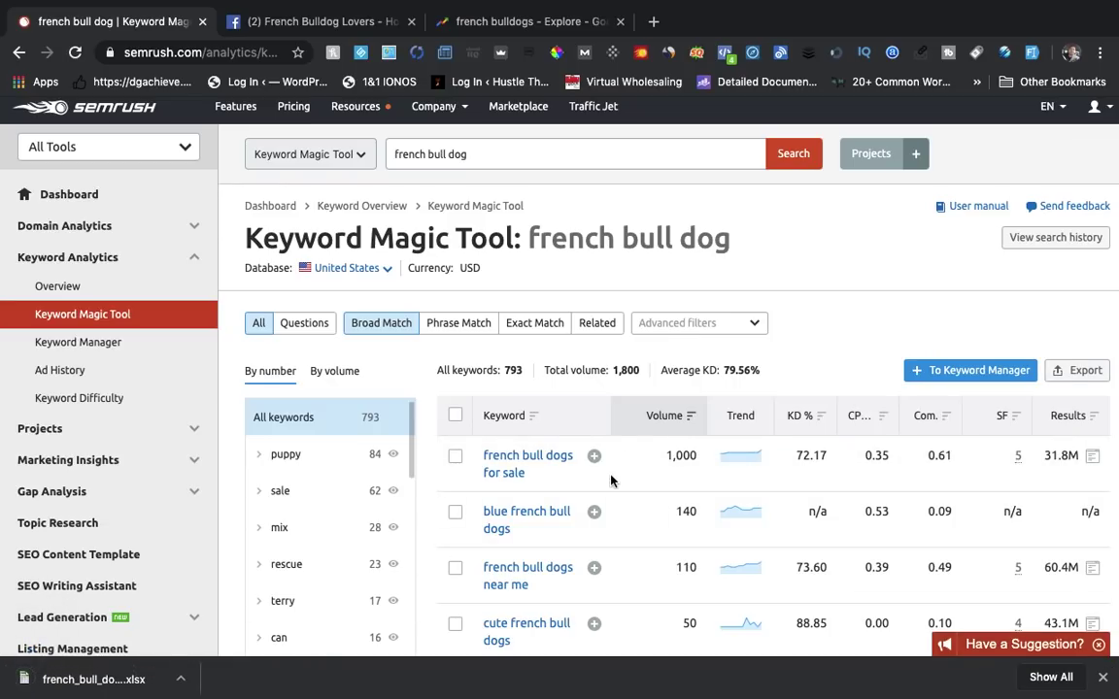
{"action": "scroll", "coordinate": [617, 478], "scroll_direction": "down", "scroll_amount": 3}
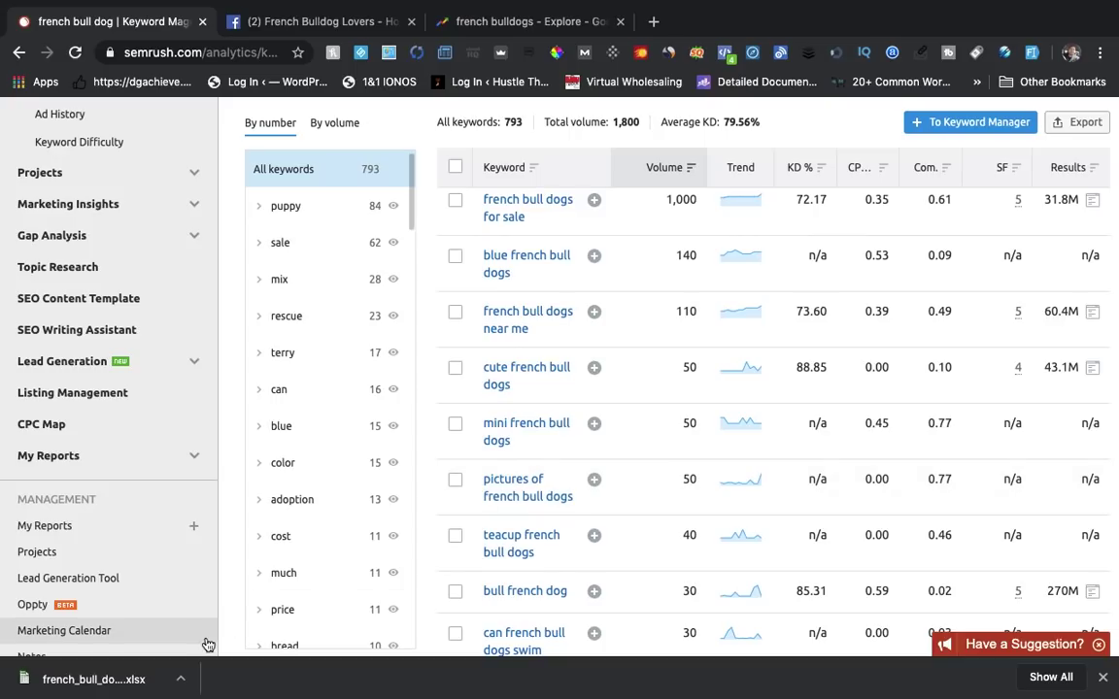
{"action": "left_click", "coordinate": [107, 678]}
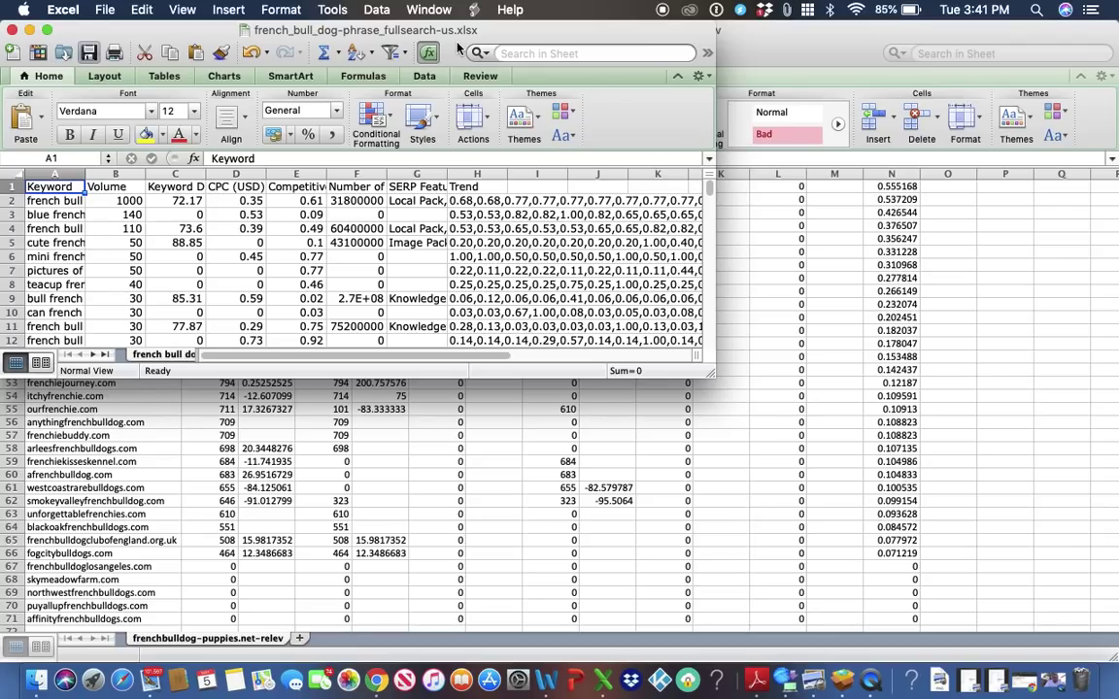
- Close the frenchbulldog-puppies.net relevant-site CSV, saving its changes and keeping the CSV format
{"action": "left_click", "coordinate": [680, 29]}
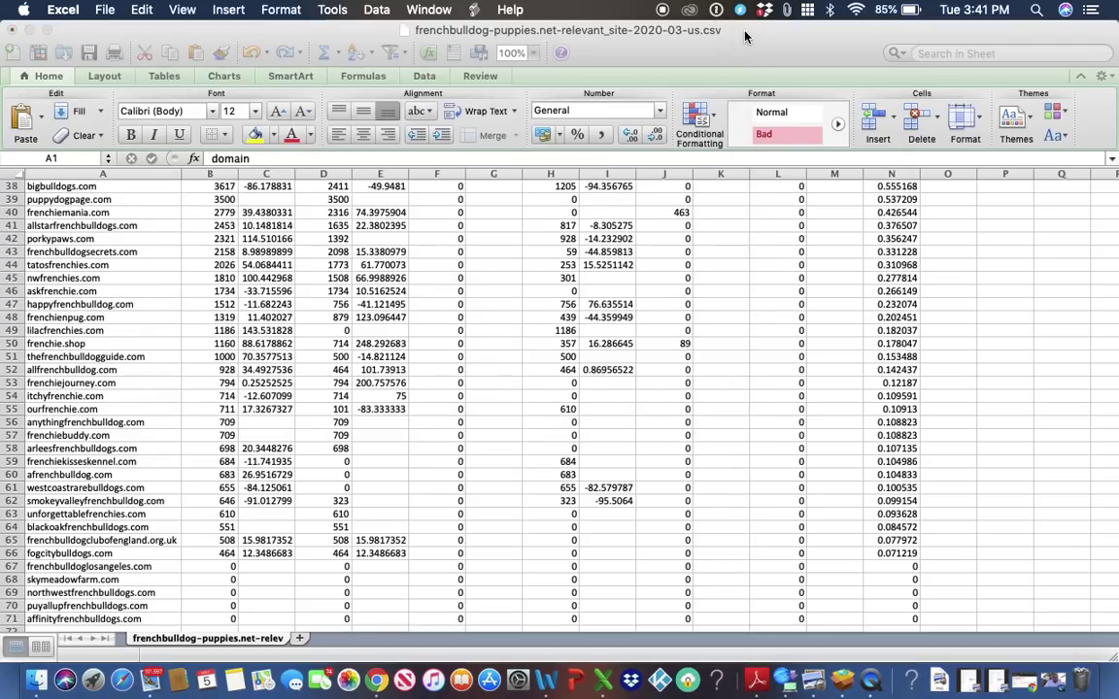
{"action": "left_click", "coordinate": [12, 30]}
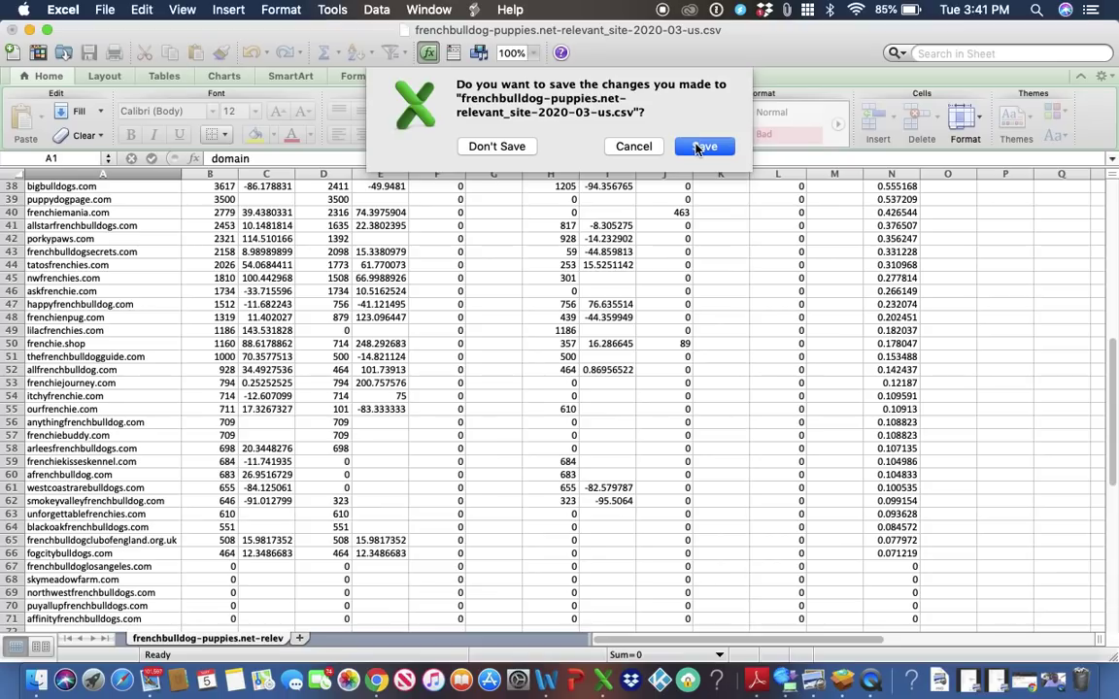
{"action": "left_click", "coordinate": [697, 146]}
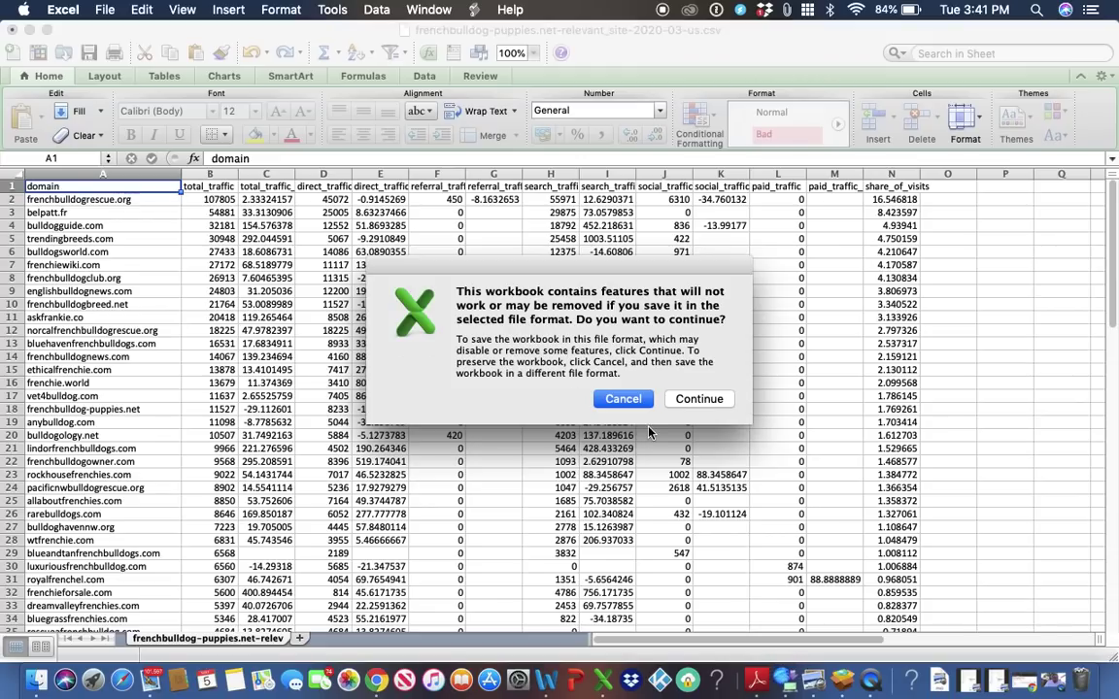
{"action": "left_click", "coordinate": [699, 400]}
{"action": "key", "text": "super+w"}
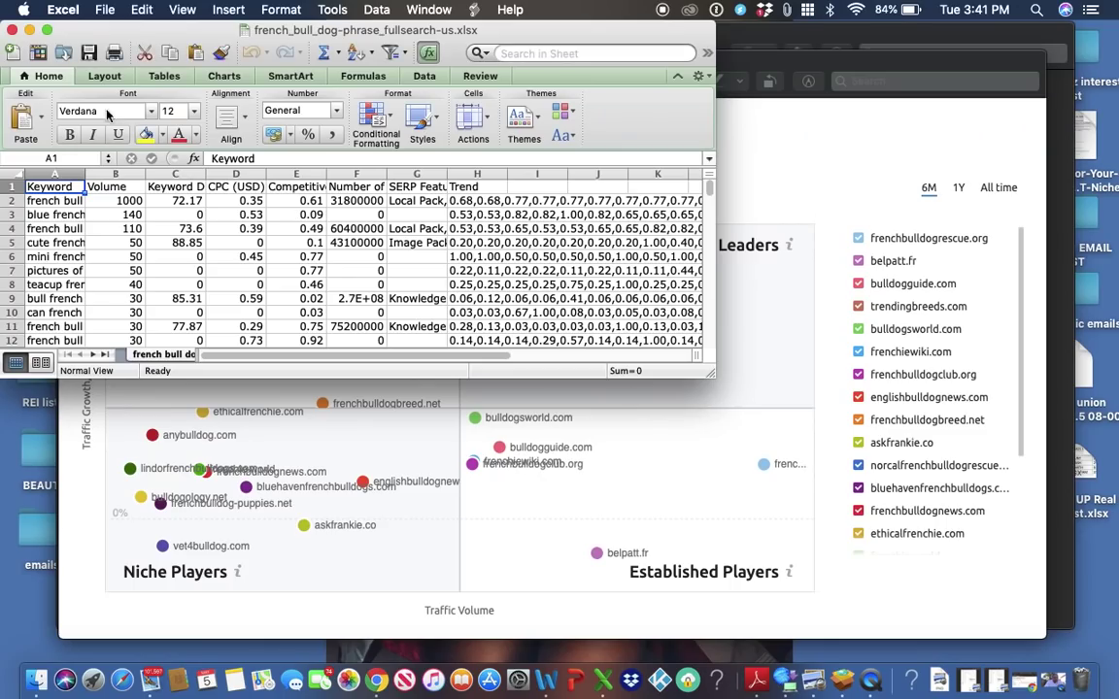
- Enlarge the exported keyword workbook, fit the Keyword column to its contents and look through the keyword list
{"action": "left_click", "coordinate": [48, 32]}
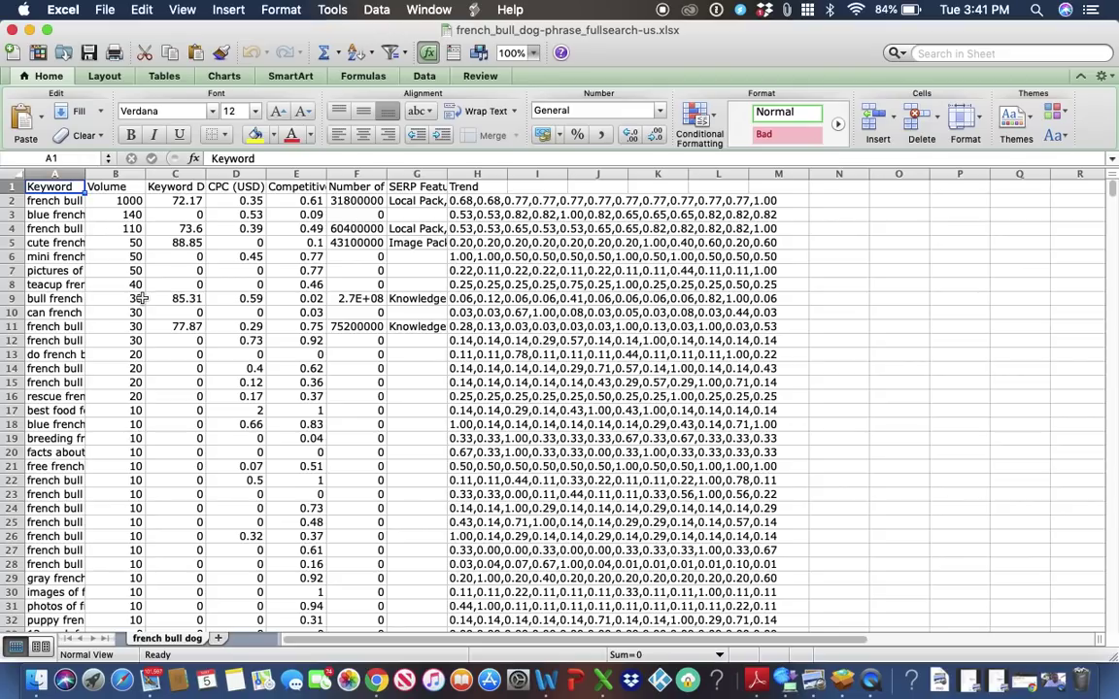
{"action": "double_click", "coordinate": [85, 175]}
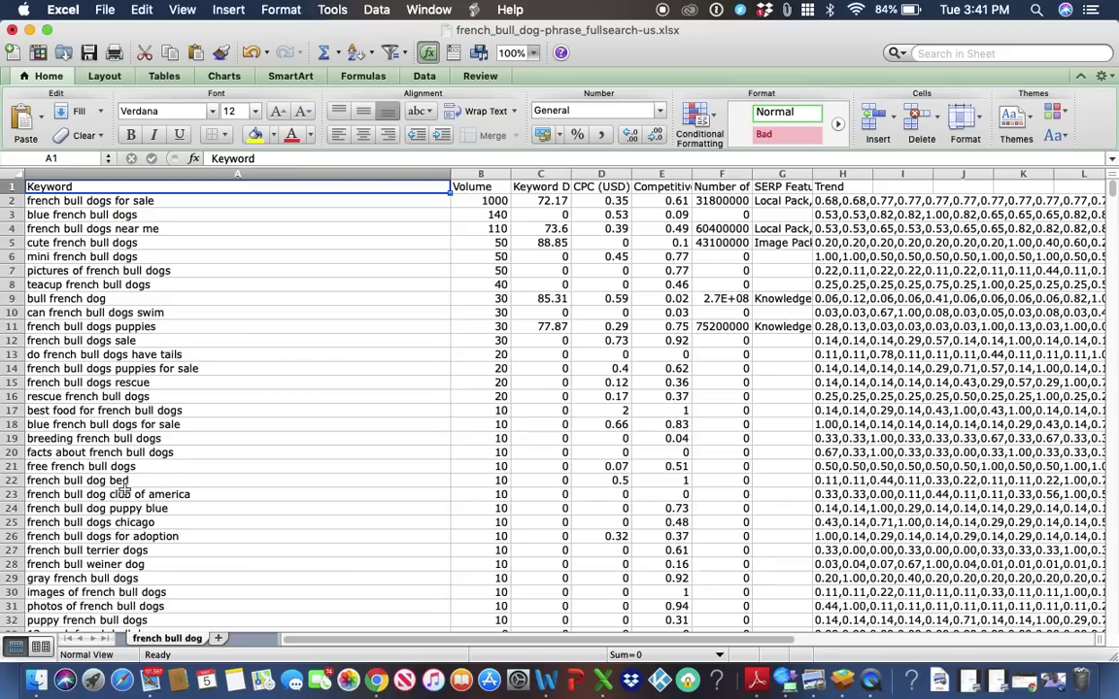
{"action": "scroll", "coordinate": [124, 485], "scroll_direction": "down", "scroll_amount": 10}
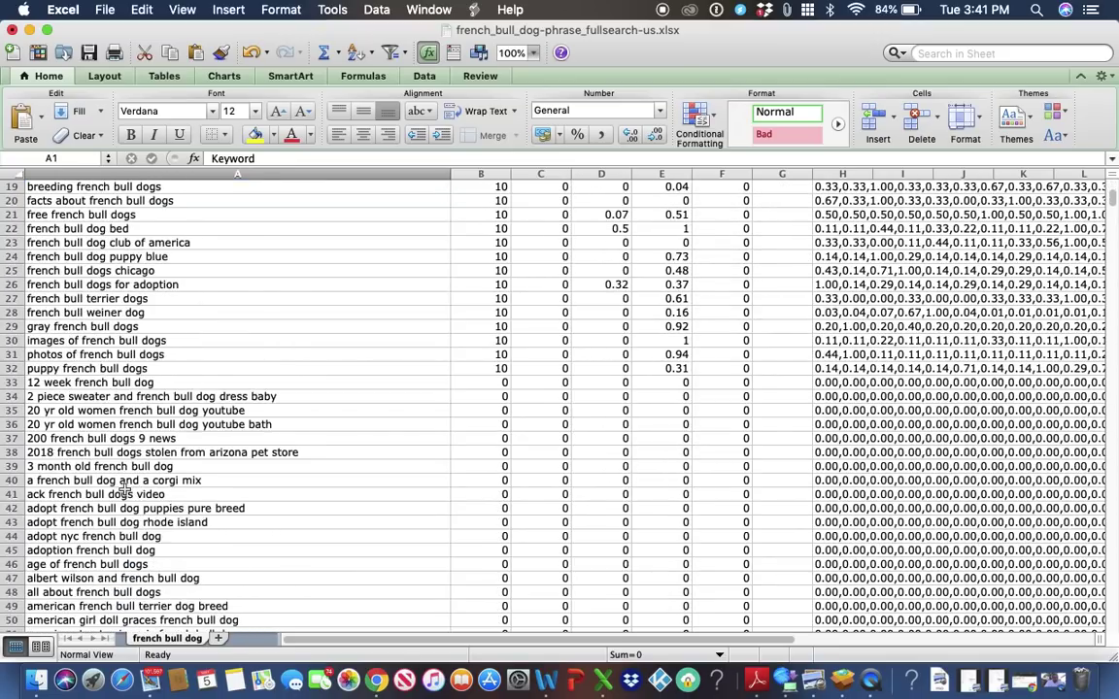
{"action": "scroll", "coordinate": [124, 489], "scroll_direction": "down", "scroll_amount": 7}
{"action": "scroll", "coordinate": [124, 489], "scroll_direction": "down", "scroll_amount": 15}
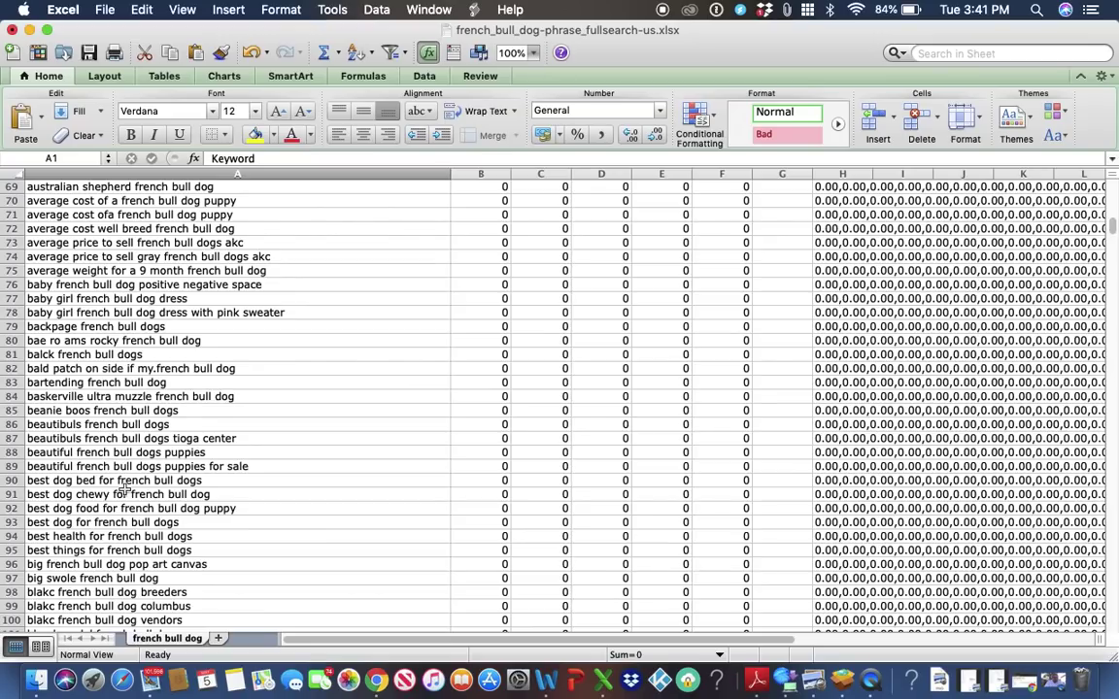
{"action": "scroll", "coordinate": [607, 332], "scroll_direction": "down", "scroll_amount": 8}
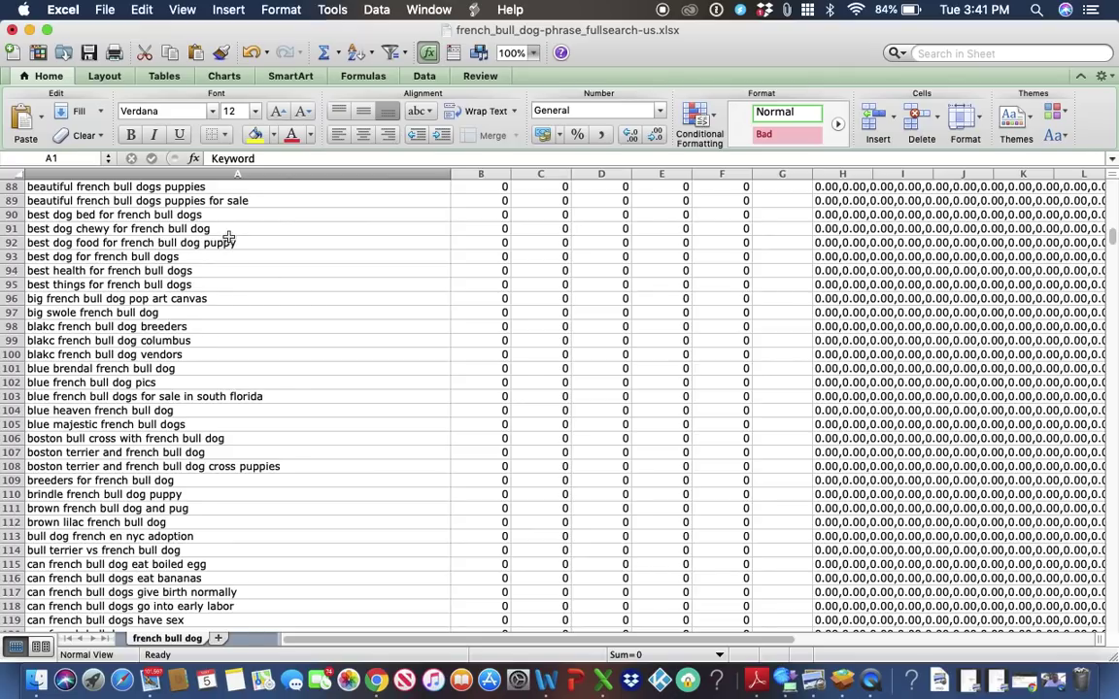
- Save and close french_bull_dog-phrase_fullsearch-us.xlsx and switch back to Chrome
{"action": "left_click", "coordinate": [12, 31]}
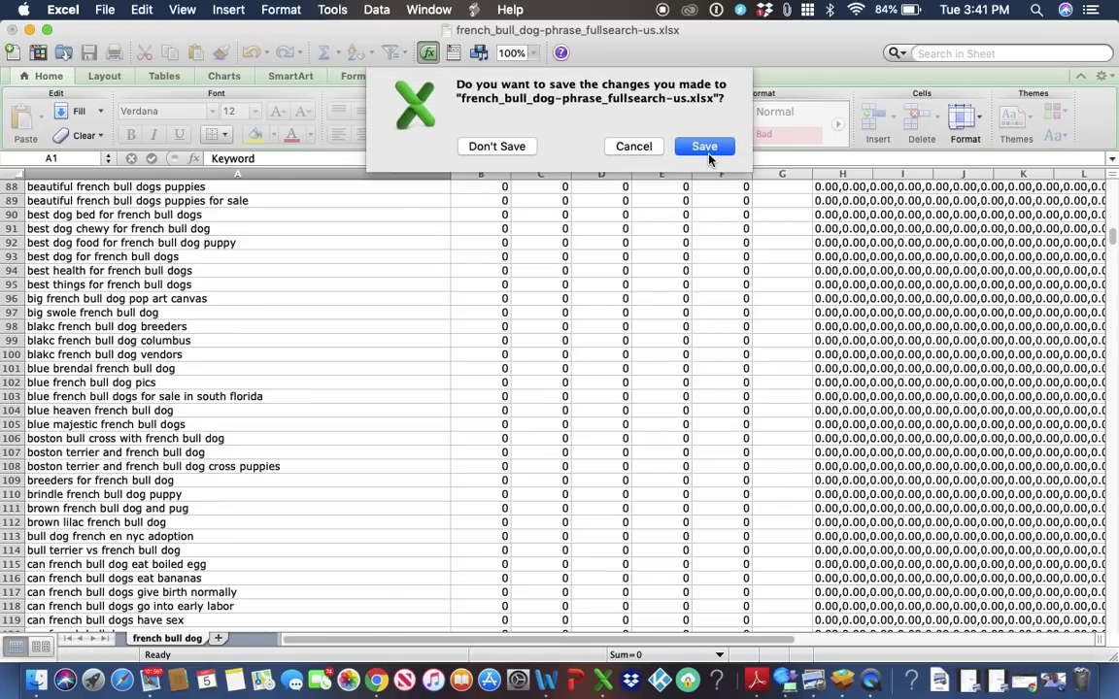
{"action": "left_click", "coordinate": [708, 149]}
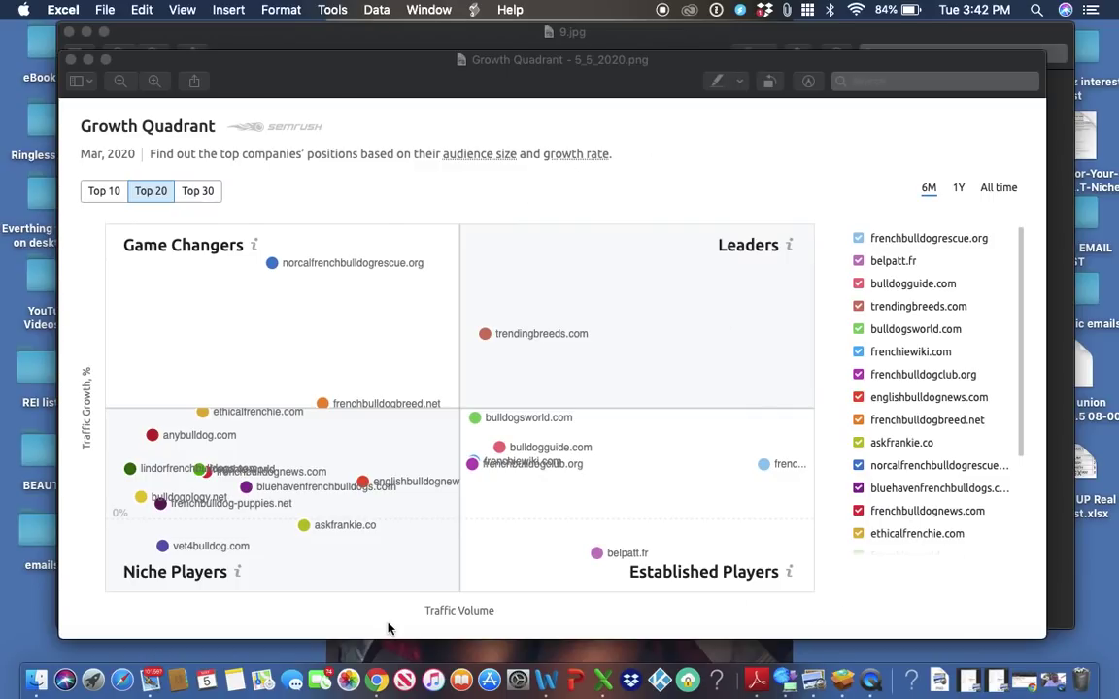
{"action": "left_click", "coordinate": [377, 680]}
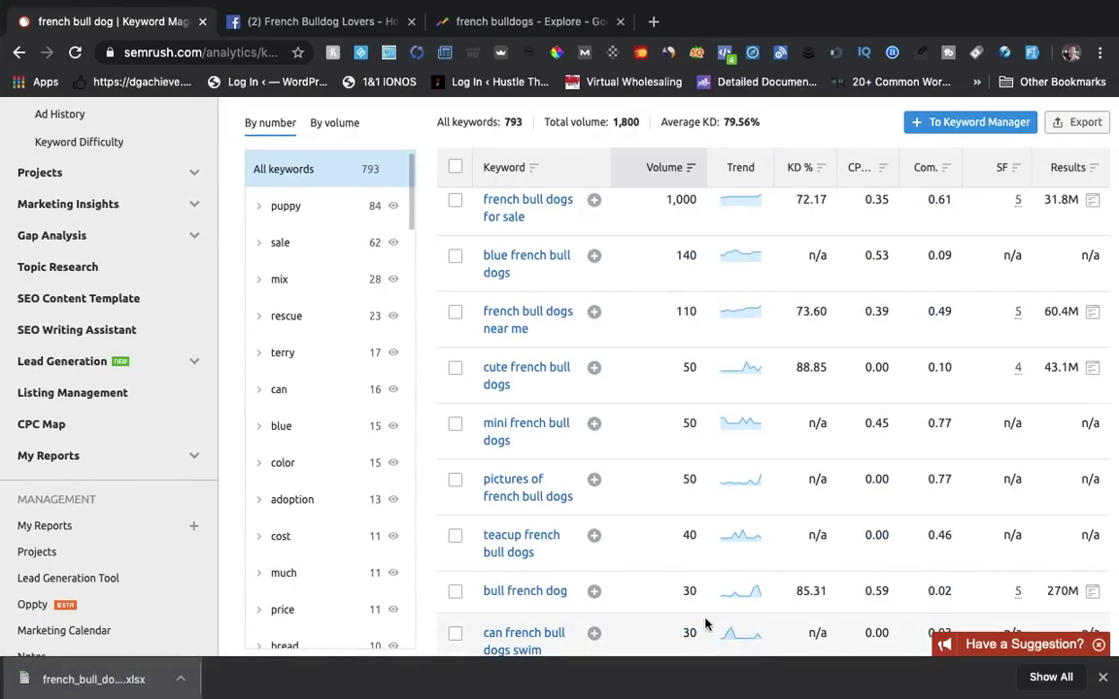
- Revisit the French Bulldog Lovers page and the Google Trends report for french bulldogs, examining its related topics and queries
{"action": "left_click", "coordinate": [331, 27]}
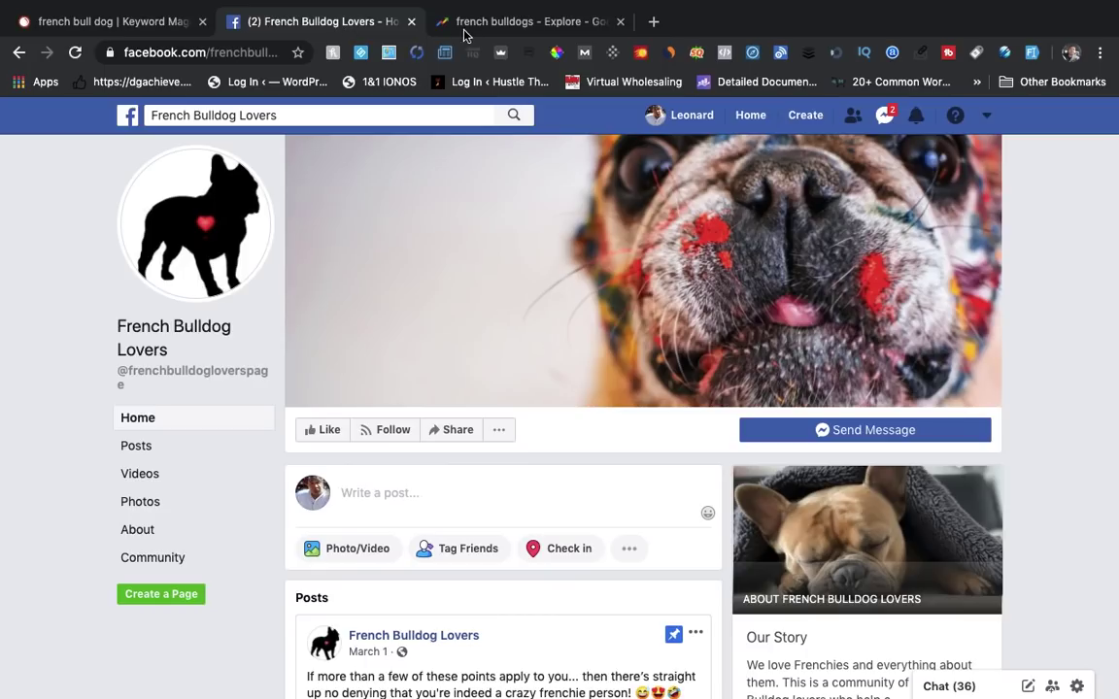
{"action": "left_click", "coordinate": [515, 19]}
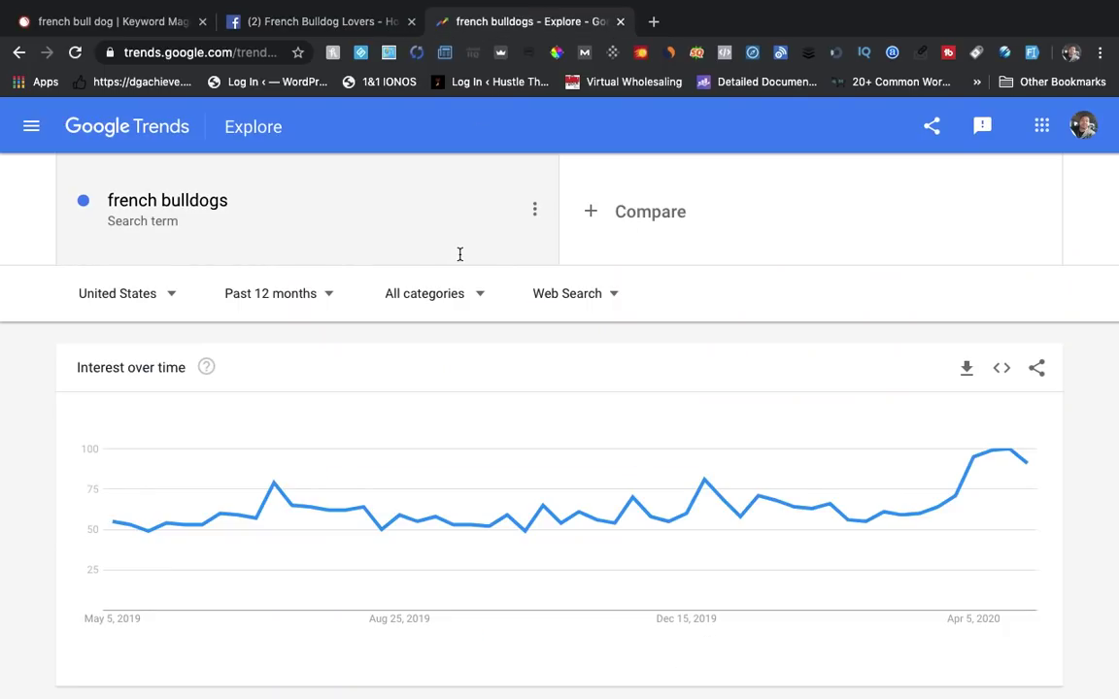
{"action": "scroll", "coordinate": [461, 255], "scroll_direction": "down", "scroll_amount": 2}
{"action": "scroll", "coordinate": [461, 254], "scroll_direction": "down", "scroll_amount": 10}
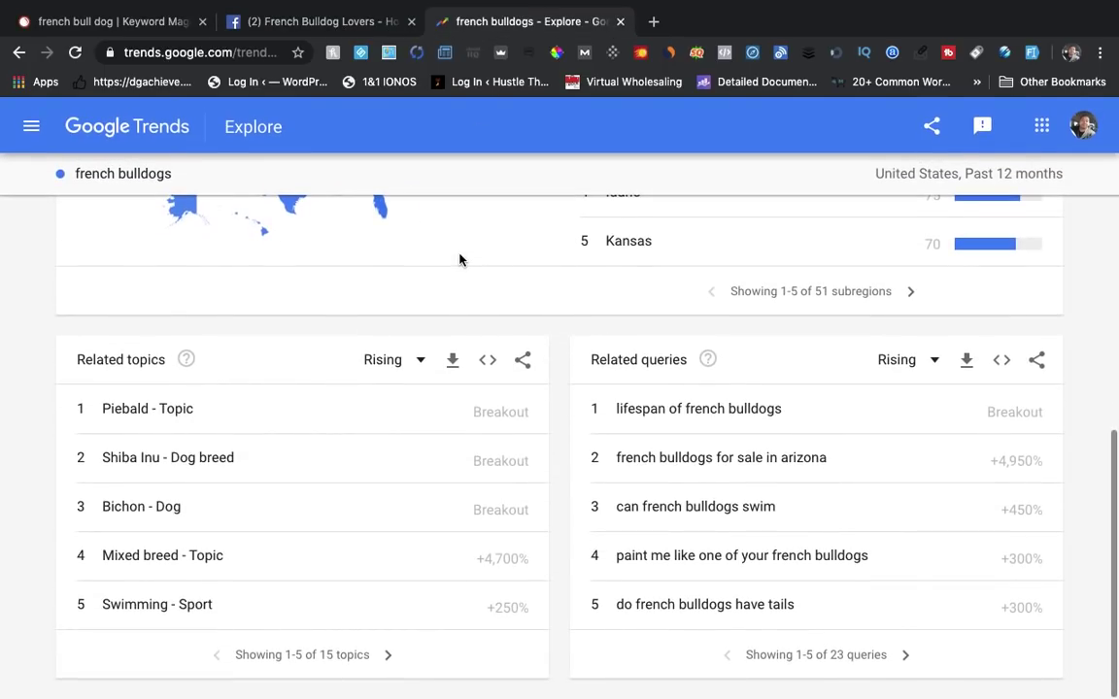
{"action": "scroll", "coordinate": [460, 257], "scroll_direction": "up", "scroll_amount": 2}
{"action": "scroll", "coordinate": [461, 258], "scroll_direction": "up", "scroll_amount": 10}
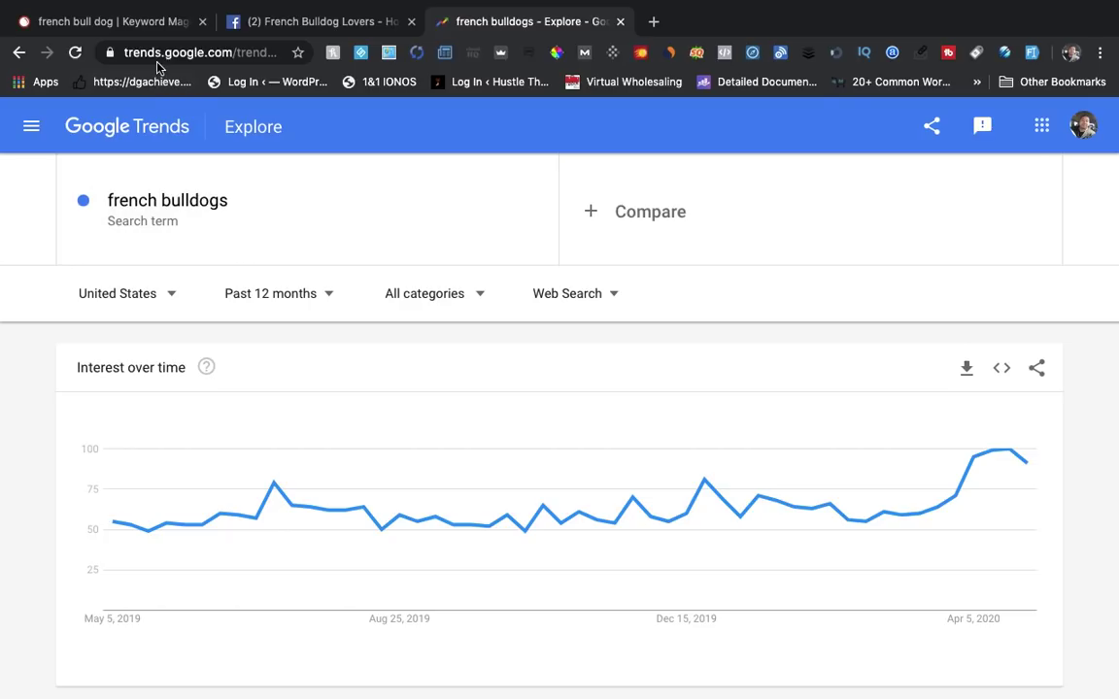
- Take the browser window out of full screen and restore the minimized QuickTime Player window
{"action": "mouse_move", "coordinate": [69, 6]}
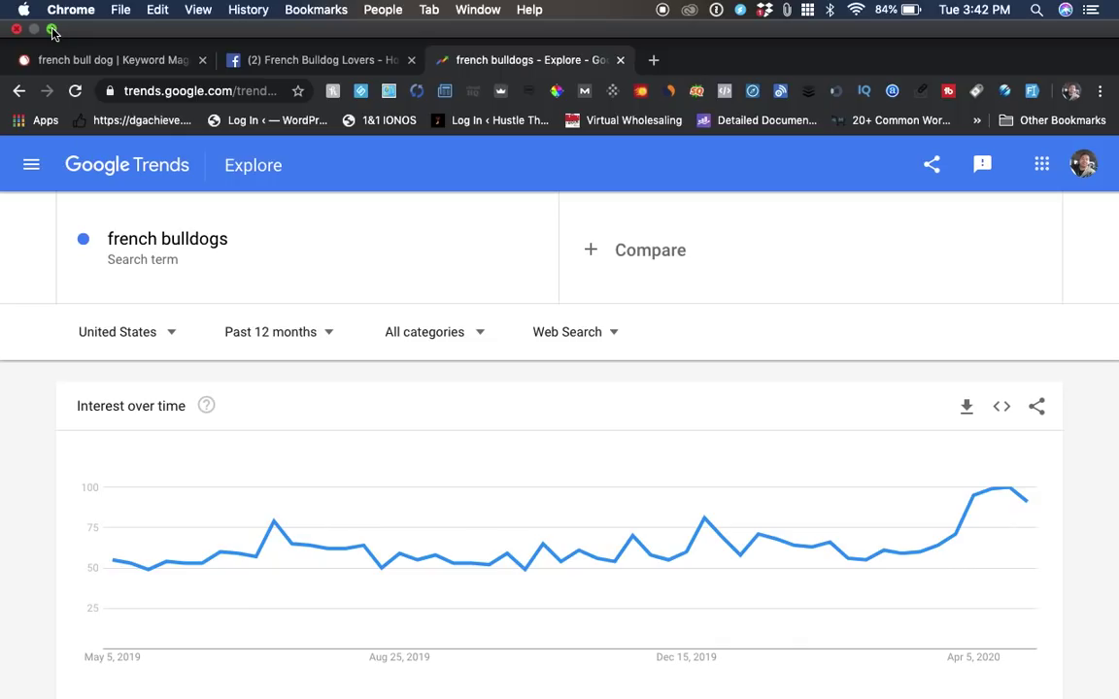
{"action": "left_click", "coordinate": [54, 32]}
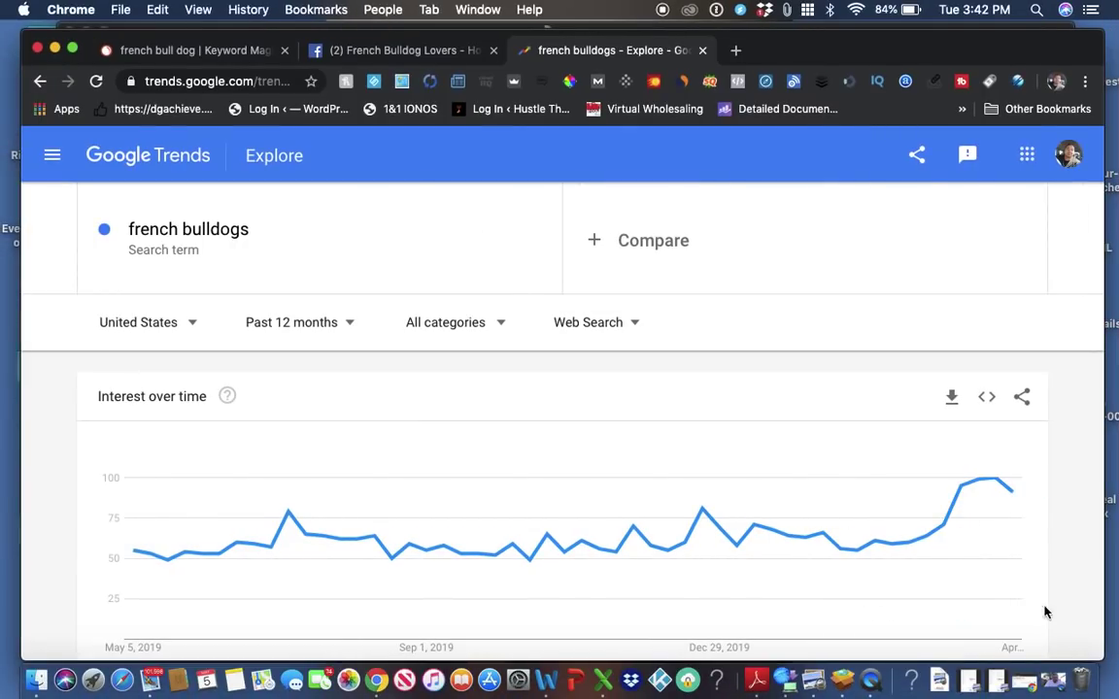
{"action": "left_click", "coordinate": [1054, 680]}
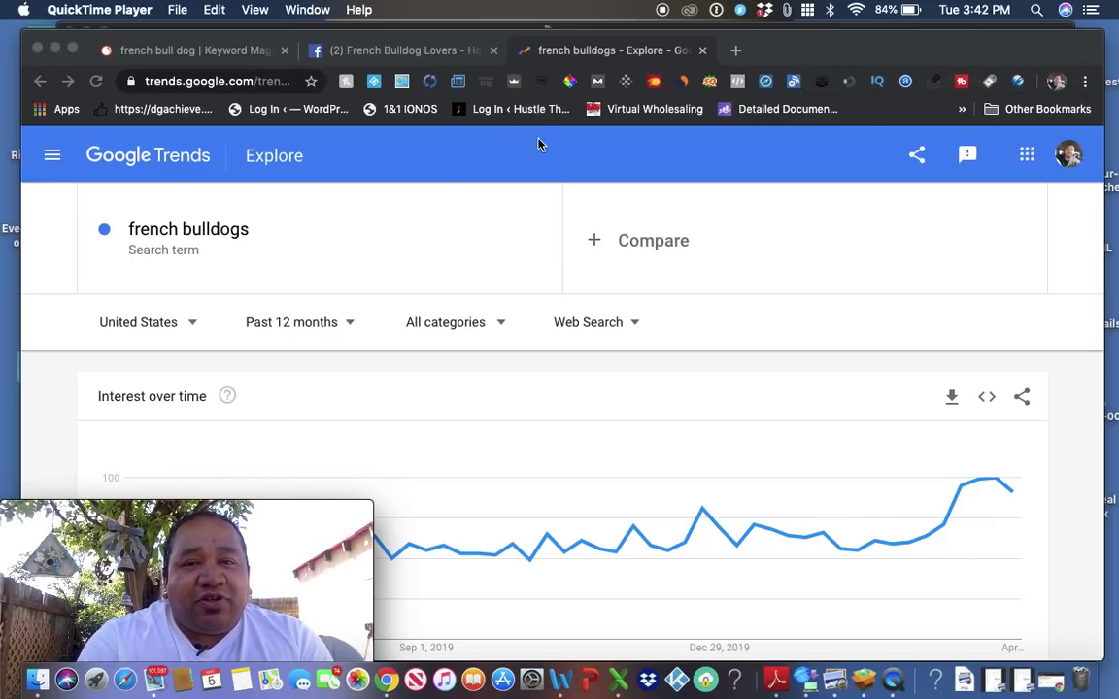
- Return to the SEMrush keyword results and highlight the phrase "french bull dog" in the page heading
{"action": "left_click", "coordinate": [238, 55]}
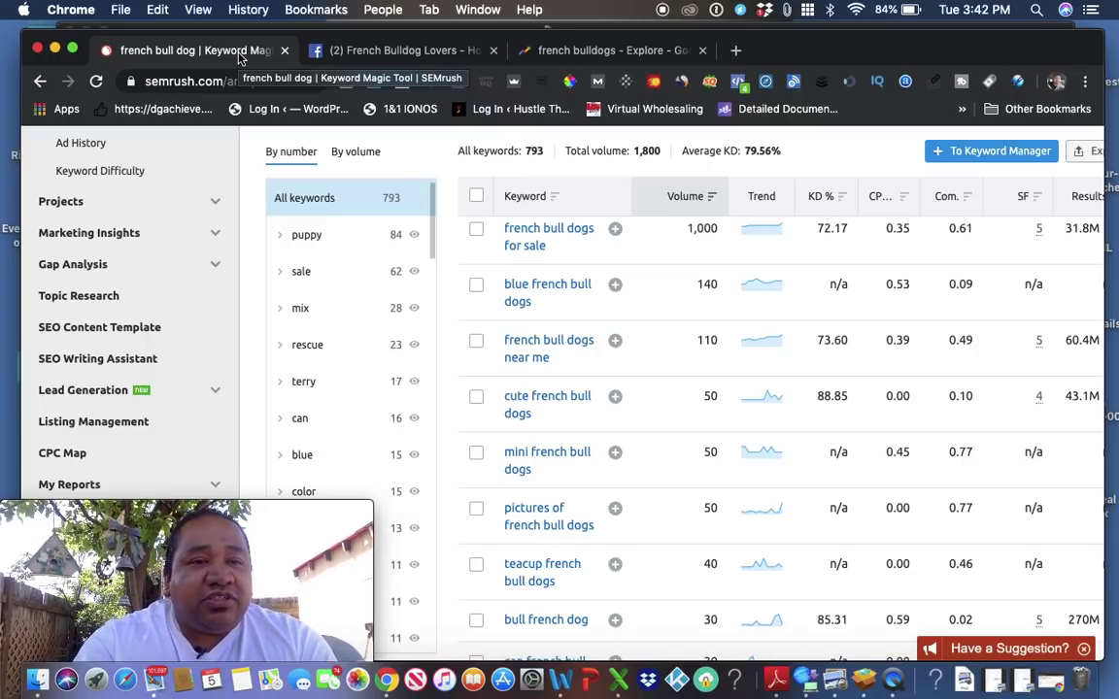
{"action": "scroll", "coordinate": [387, 272], "scroll_direction": "up", "scroll_amount": 5}
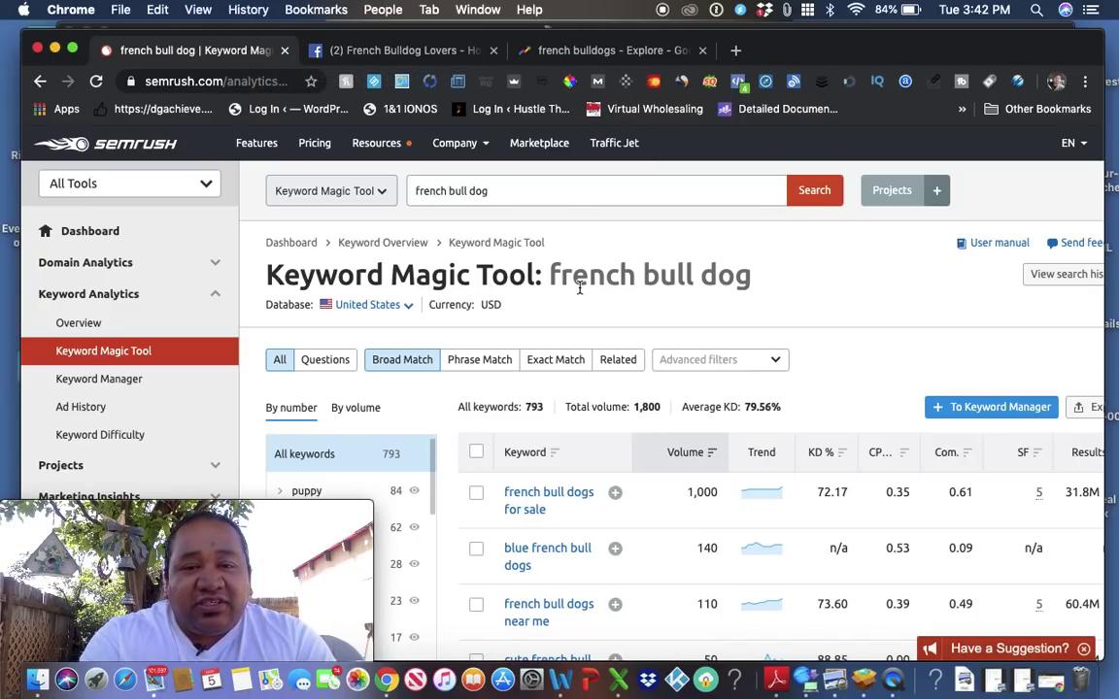
{"action": "scroll", "coordinate": [580, 287], "scroll_direction": "down", "scroll_amount": 1}
{"action": "left_click_drag", "start_coordinate": [749, 254], "coordinate": [541, 251]}
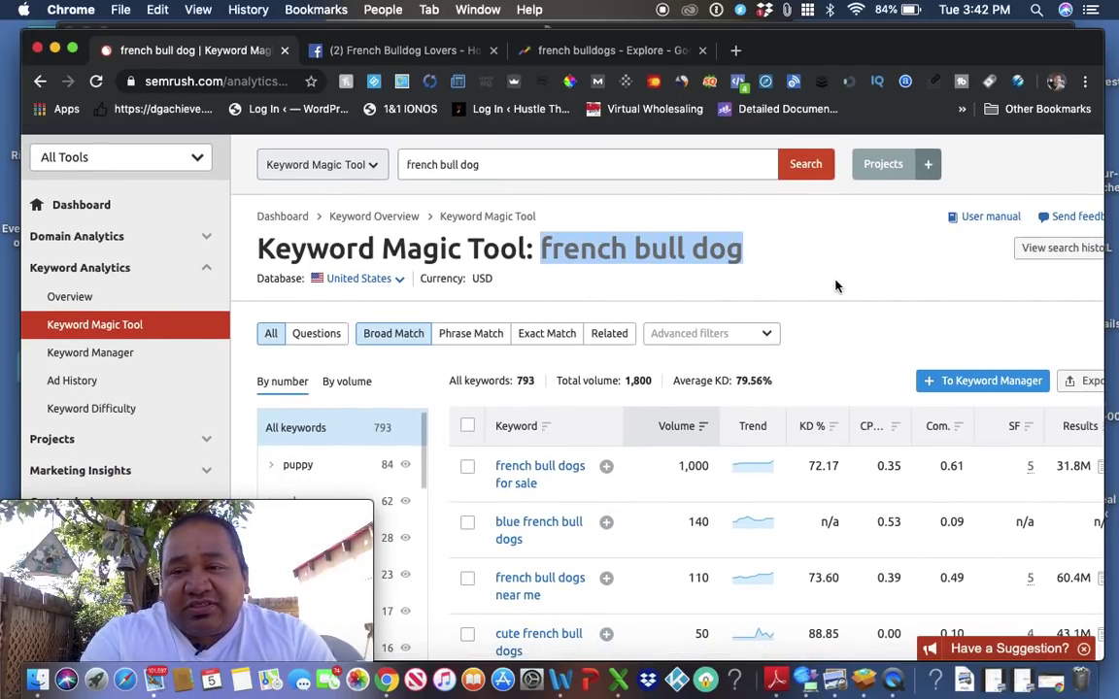